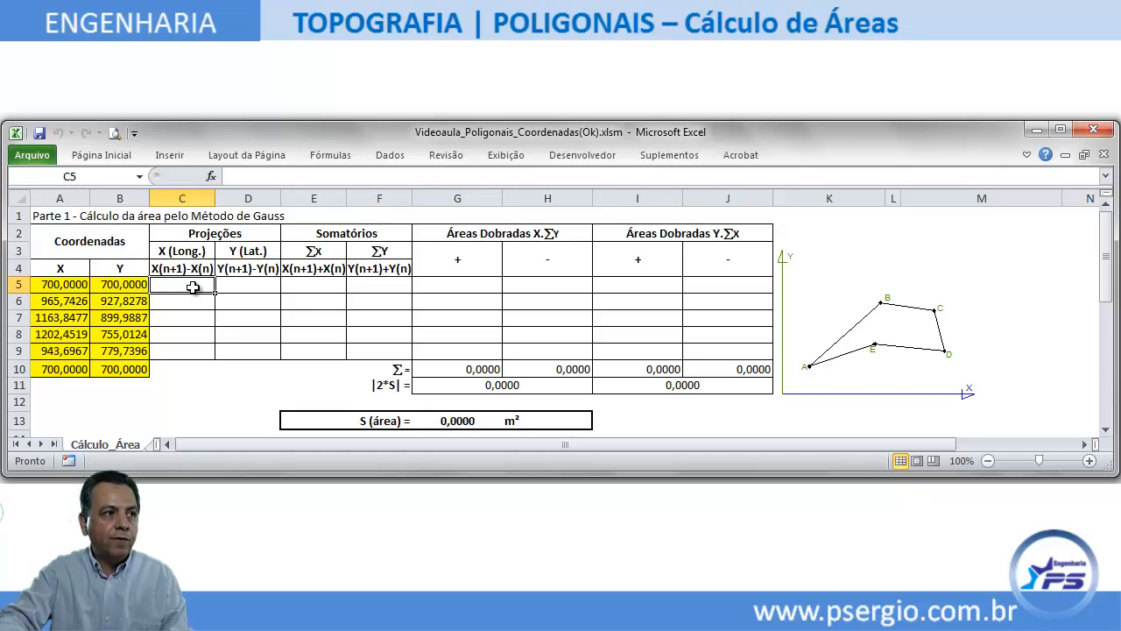
# Compute the X (Long.) projections by entering =A6-A5 in C5 and filling the formula down to C9.
pyautogui.write('=')
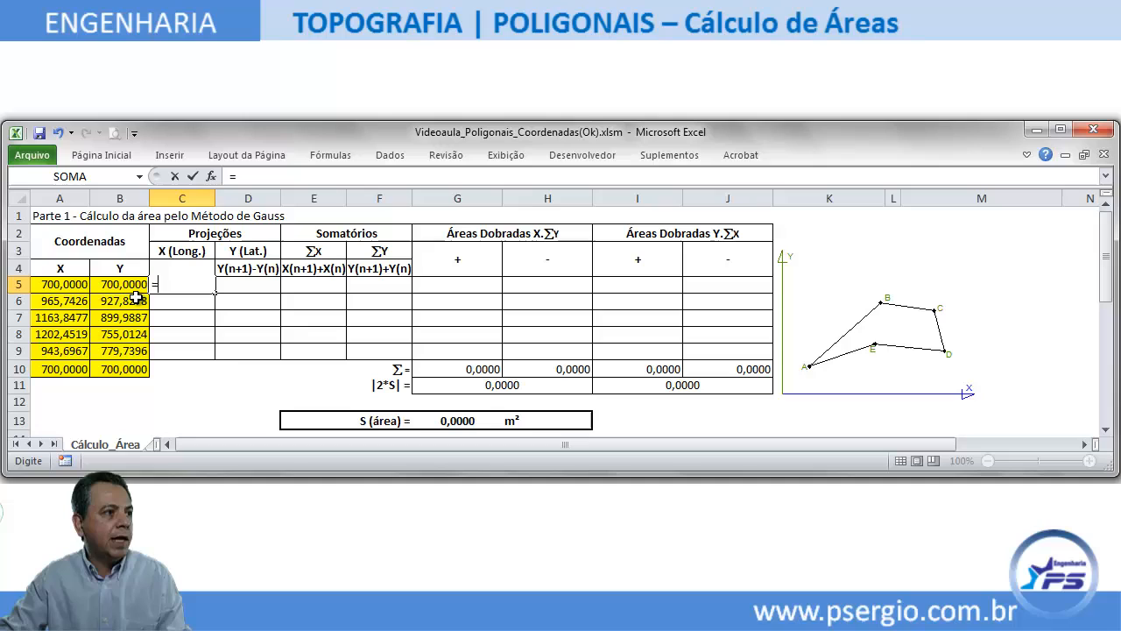
pyautogui.click(64, 298)
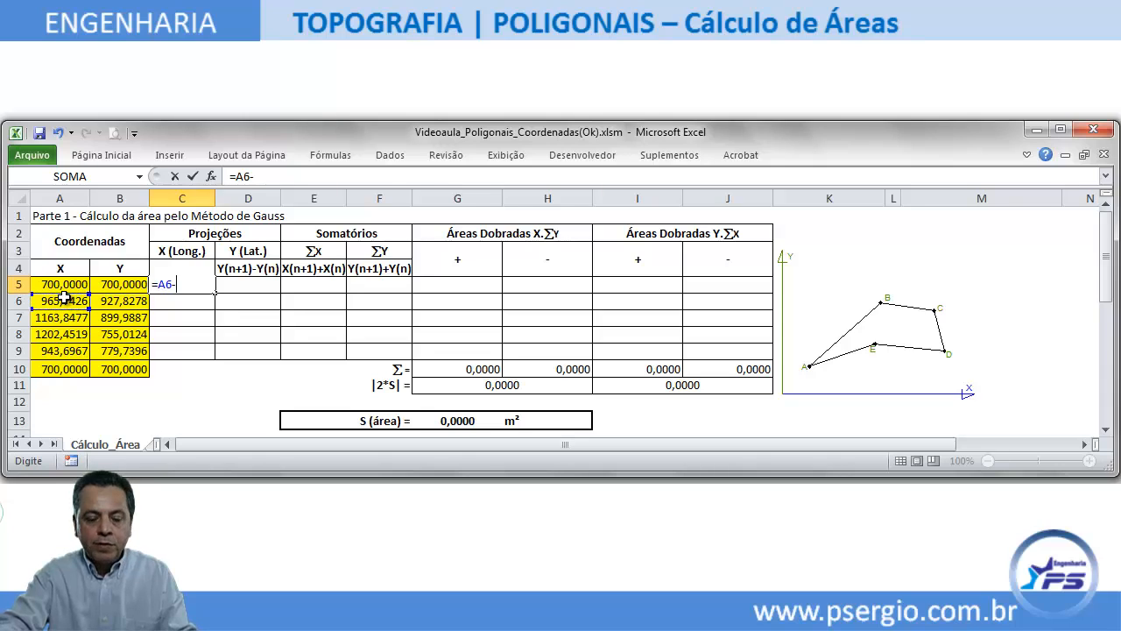
pyautogui.write('-')
pyautogui.click(64, 298)
pyautogui.click(52, 284)
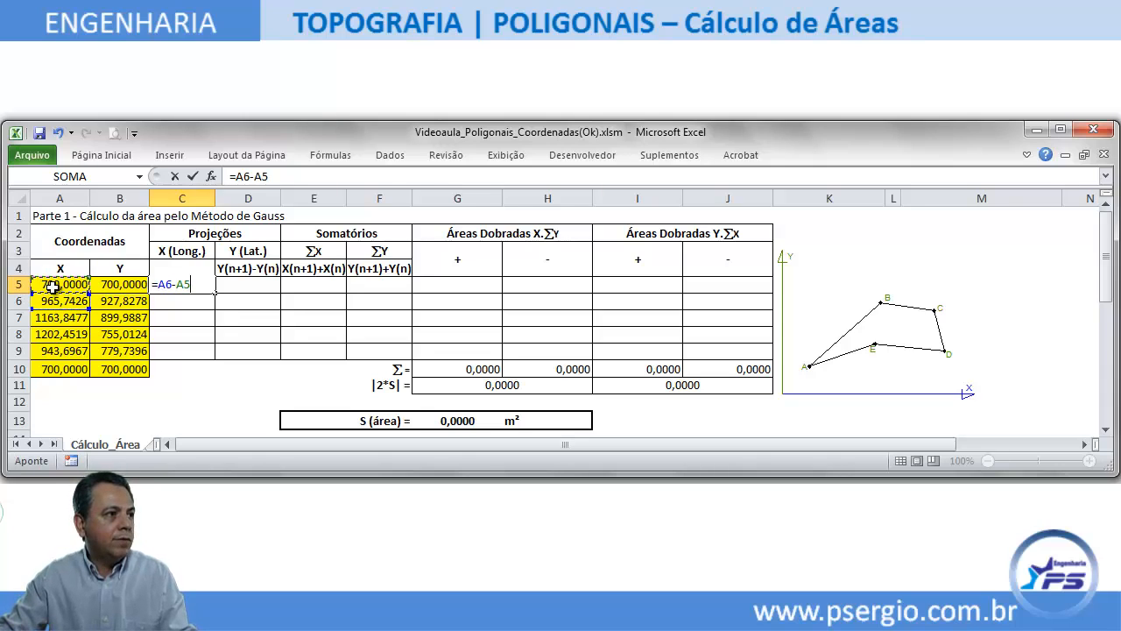
pyautogui.press('Return')
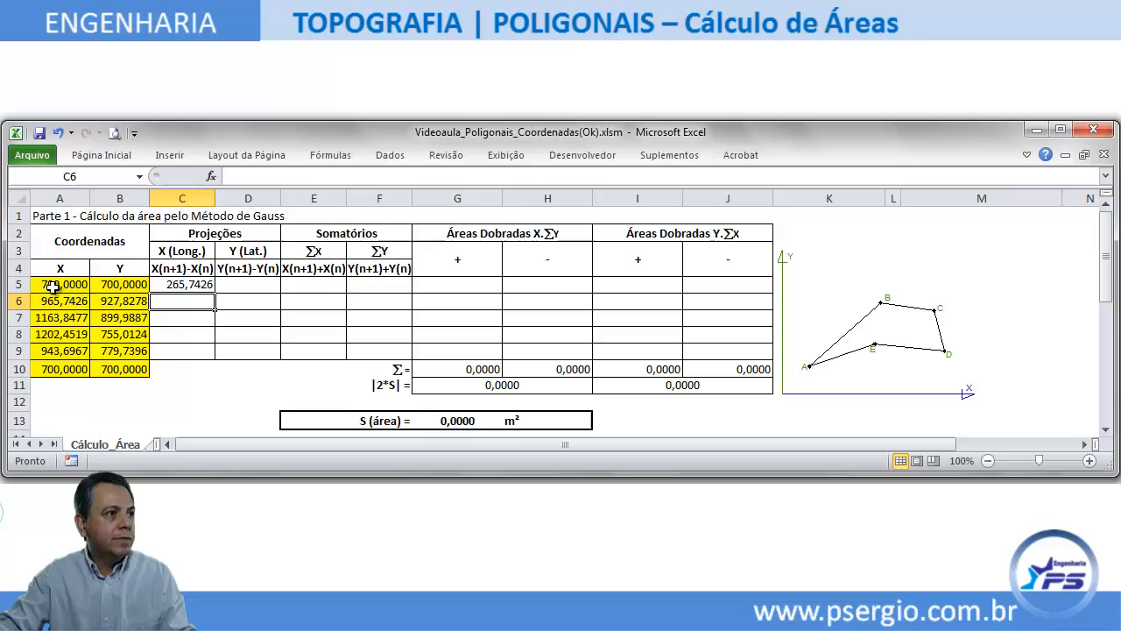
pyautogui.click(186, 285)
pyautogui.moveTo(214, 295); pyautogui.dragTo(221, 352)
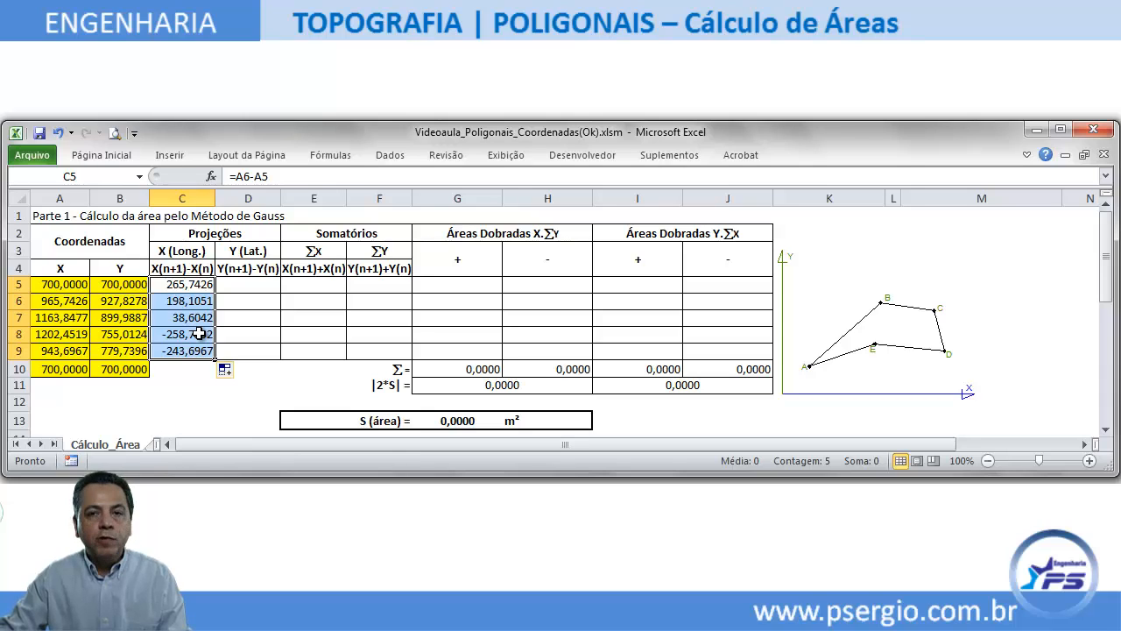
# Compute the Y (Lat.) projections by entering =B6-B5 in D5 and filling the formula down to D9.
pyautogui.click(234, 281)
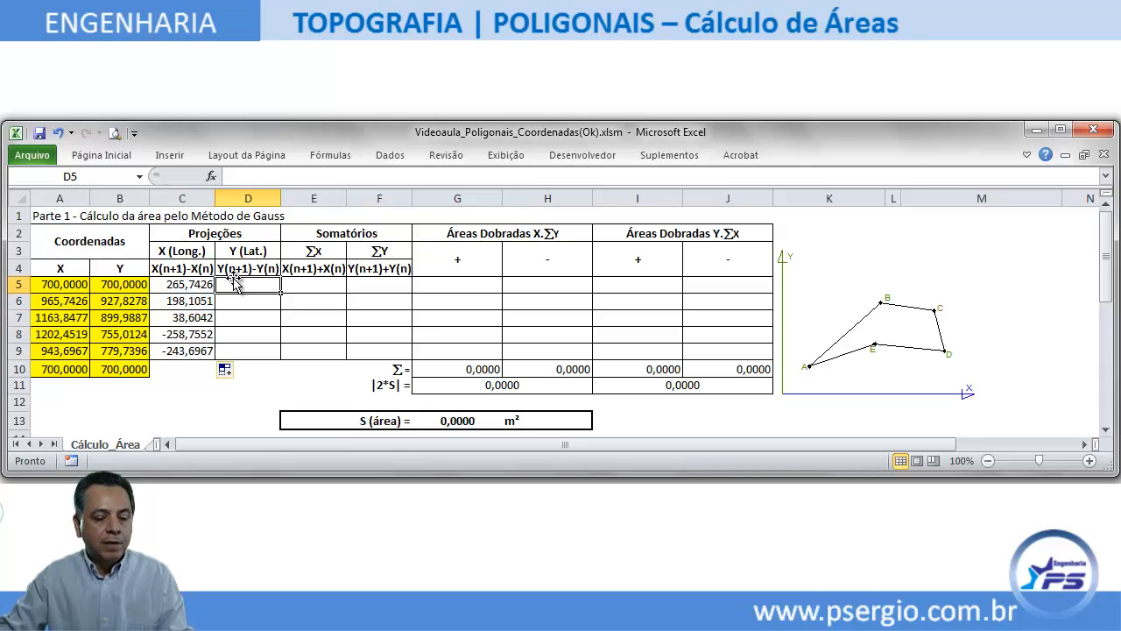
pyautogui.write('=')
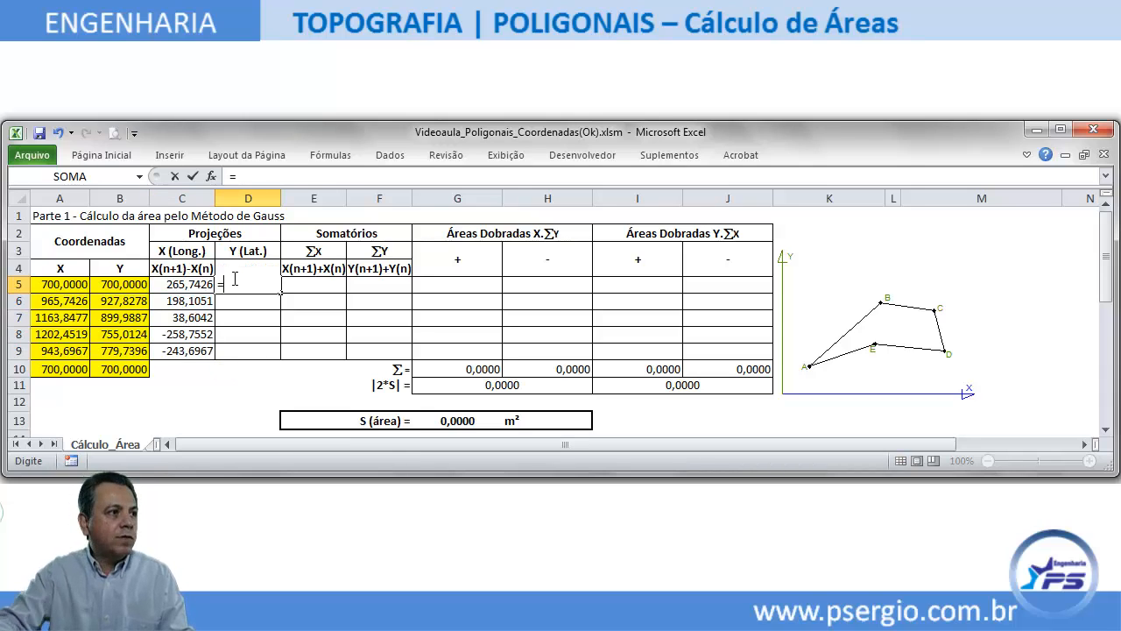
pyautogui.click(130, 300)
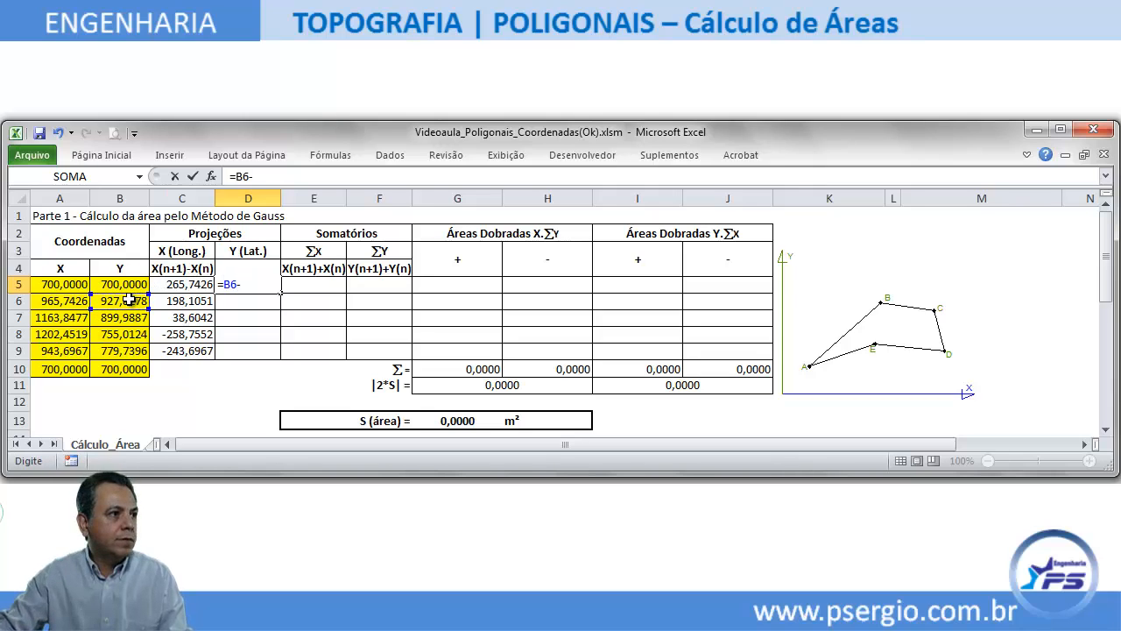
pyautogui.write('-')
pyautogui.click(129, 284)
pyautogui.press('Return')
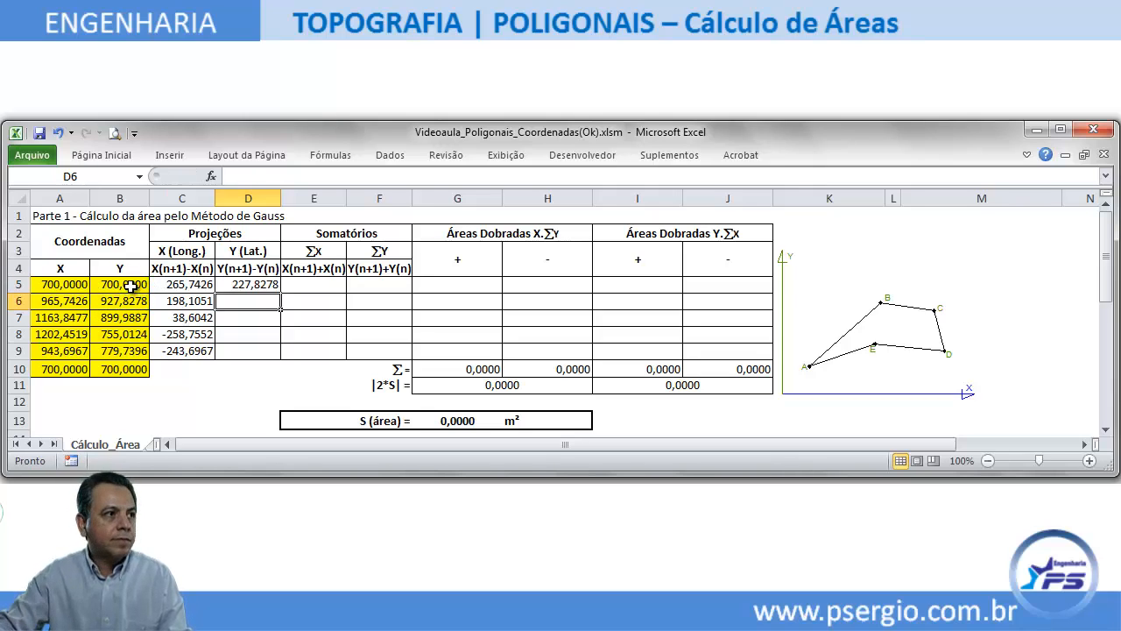
pyautogui.click(251, 290)
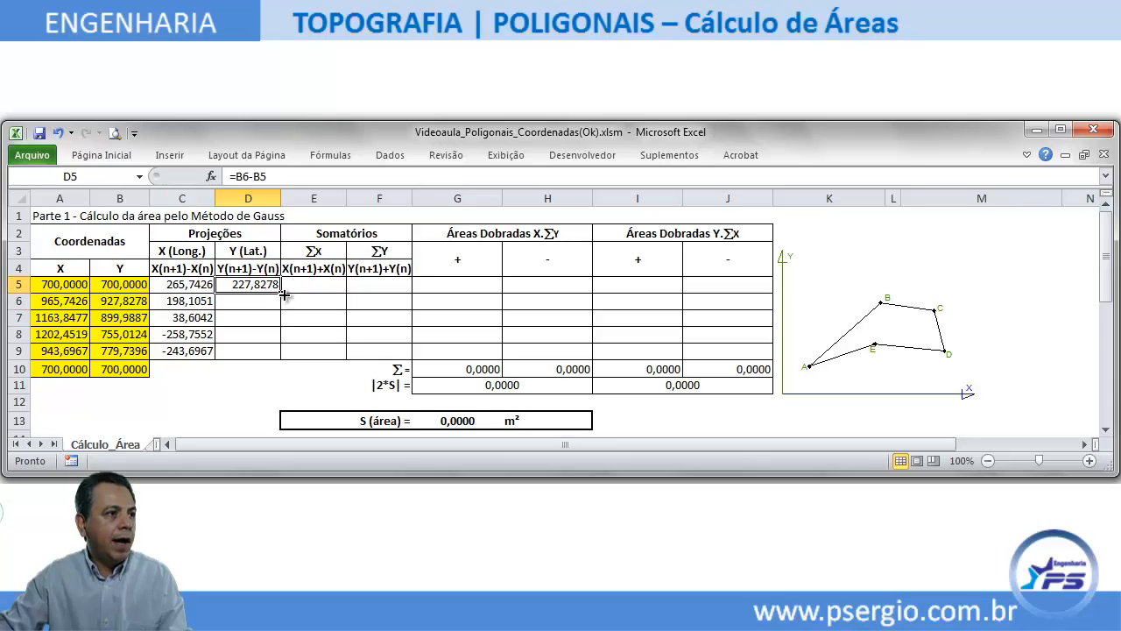
pyautogui.moveTo(282, 292); pyautogui.dragTo(277, 354)
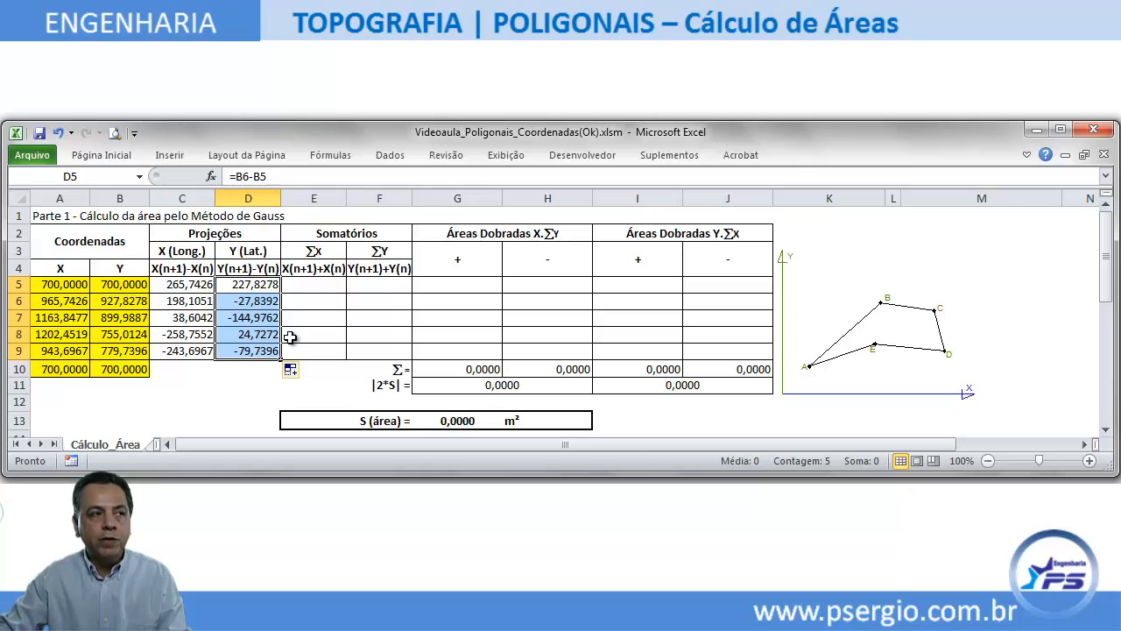
# Compute the ΣX sums by entering =A5+A6 in E5 and filling the formula down to E9.
pyautogui.click(317, 284)
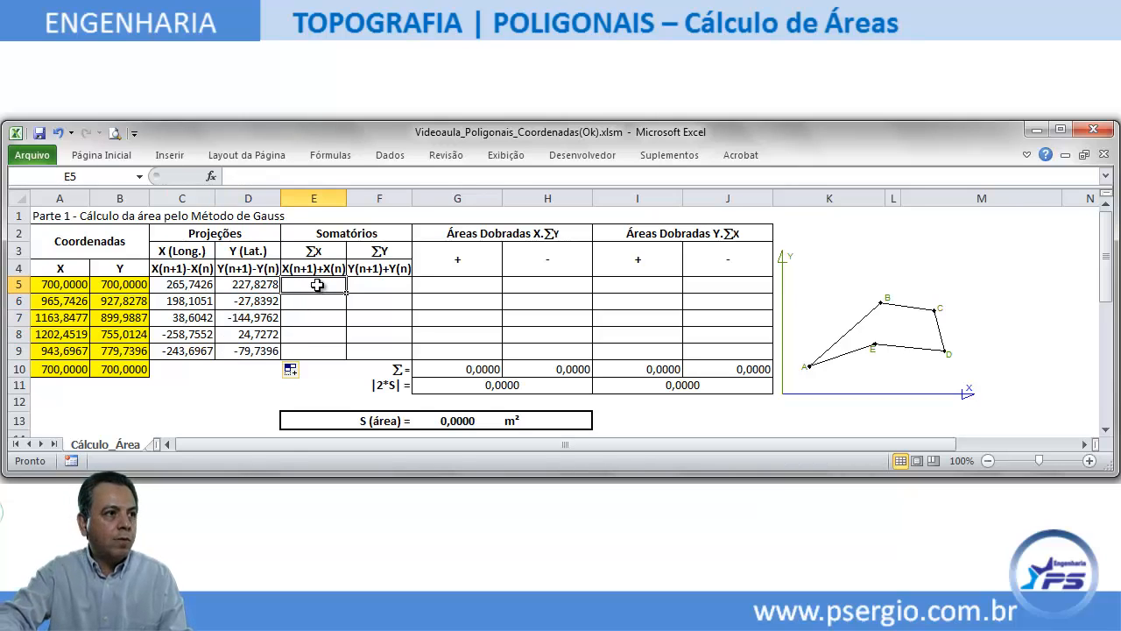
pyautogui.write('=')
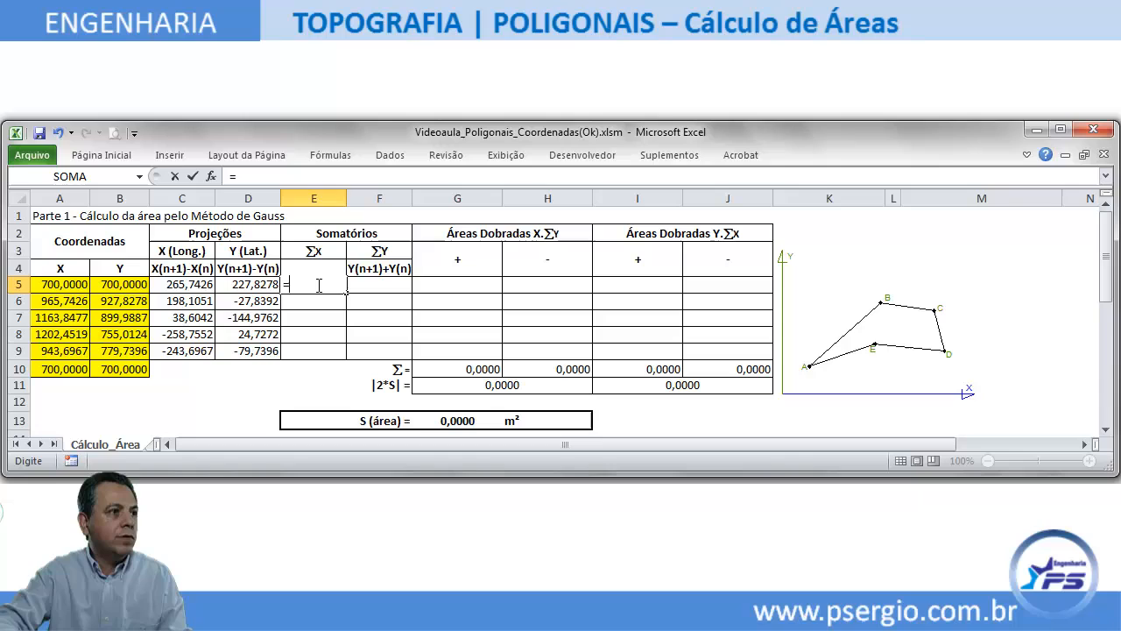
pyautogui.click(64, 284)
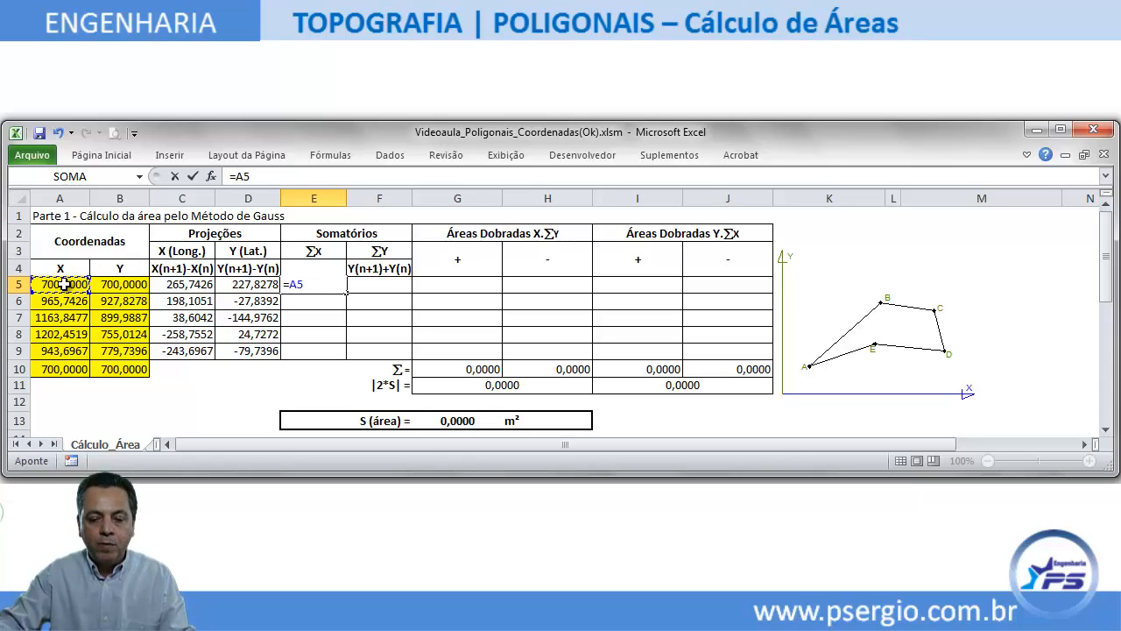
pyautogui.write('+')
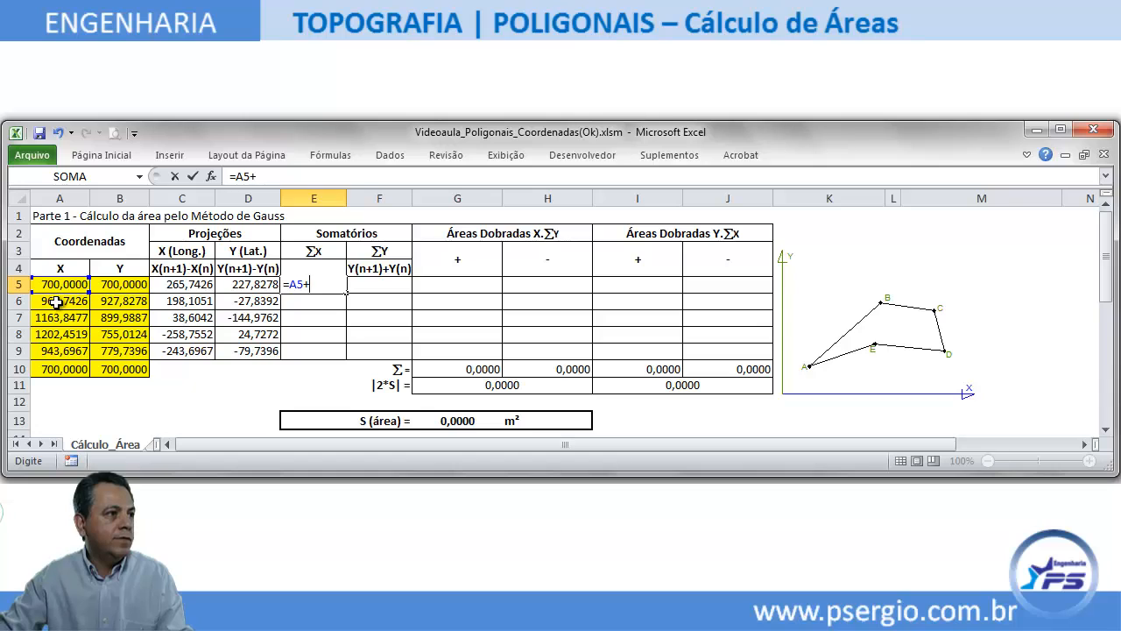
pyautogui.click(56, 302)
pyautogui.press('Return')
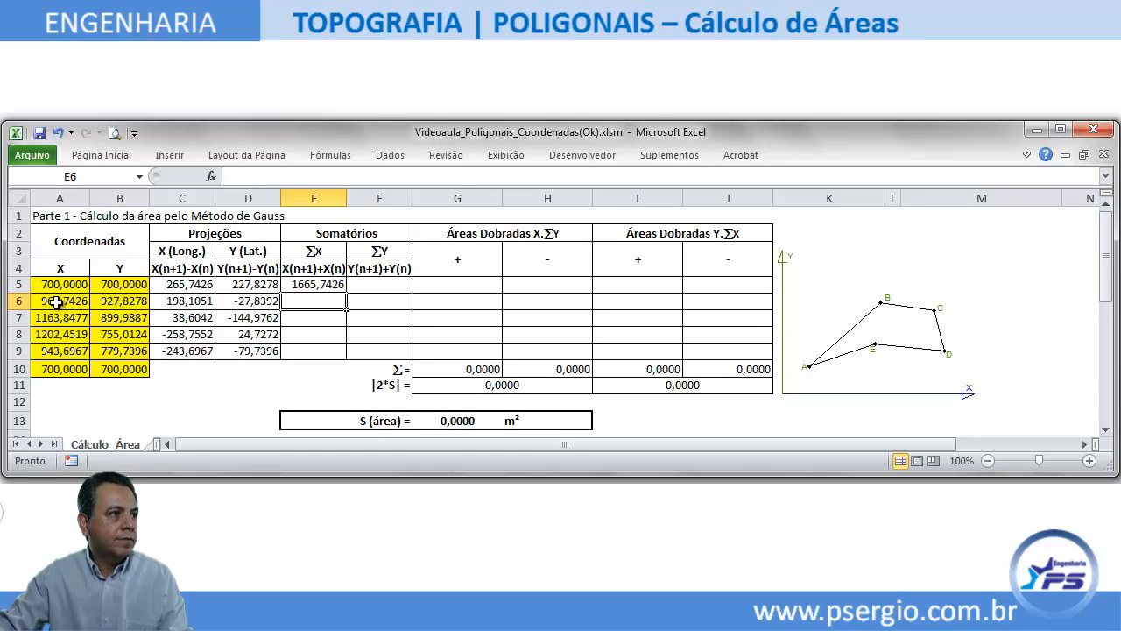
pyautogui.click(339, 284)
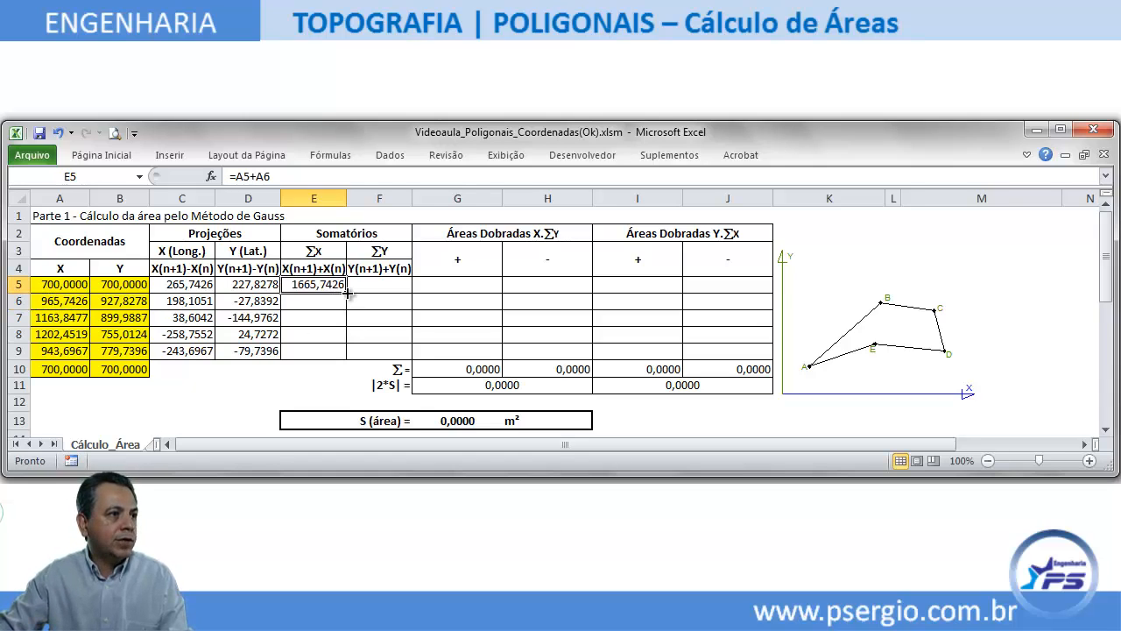
pyautogui.moveTo(347, 294); pyautogui.dragTo(337, 357)
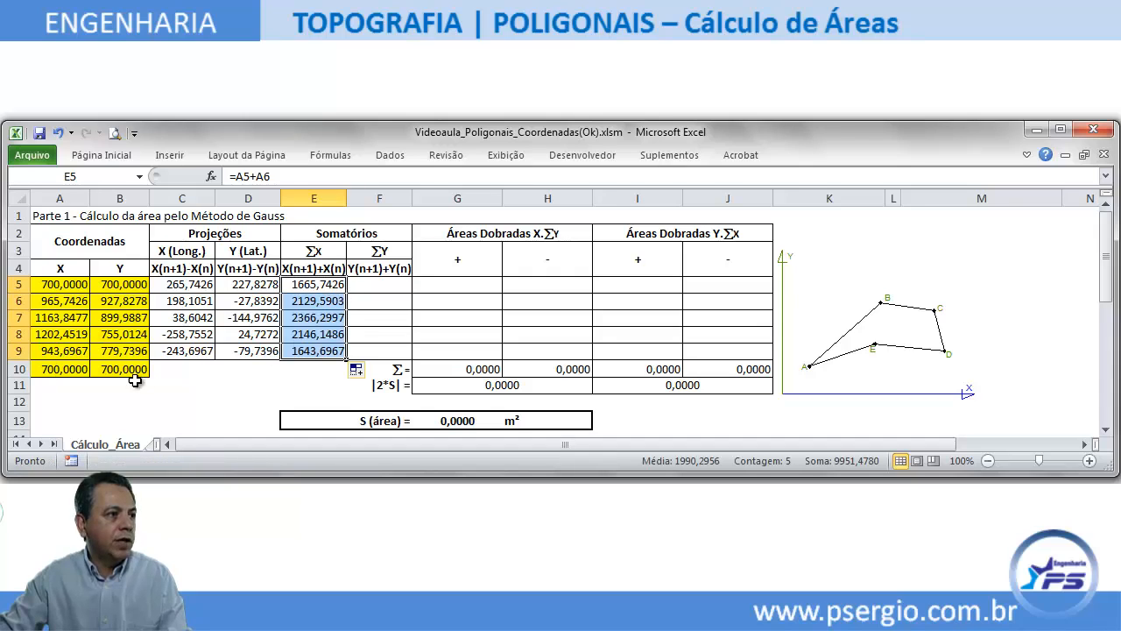
# Compute the ΣY sums by entering =B5+B6 in F5 and filling the formula down to F9.
pyautogui.click(360, 285)
pyautogui.write('=')
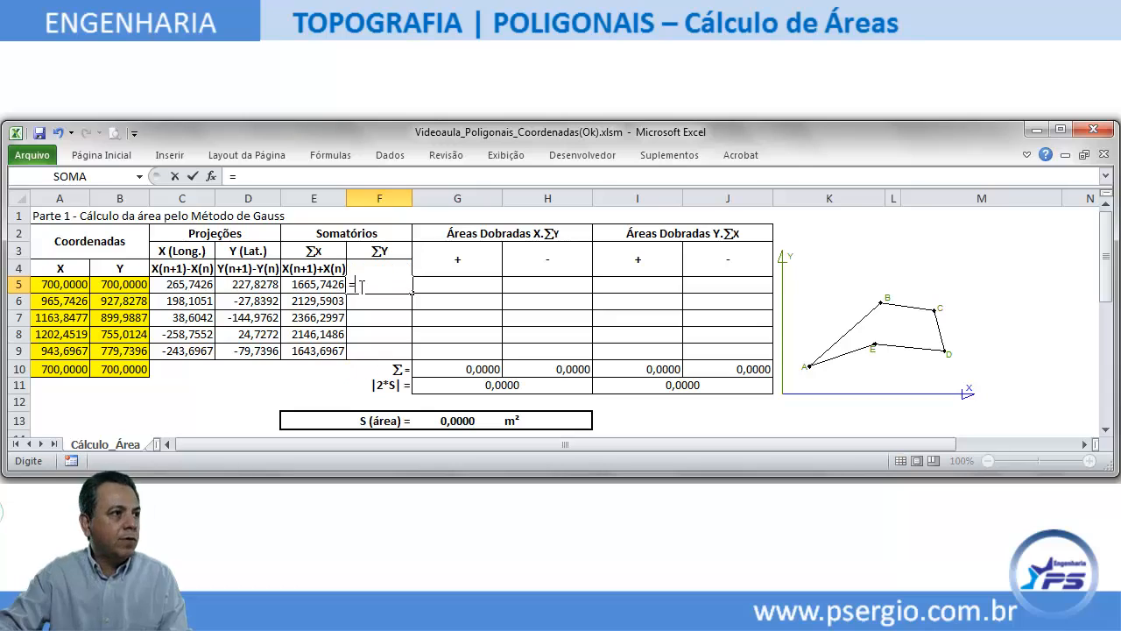
pyautogui.click(132, 281)
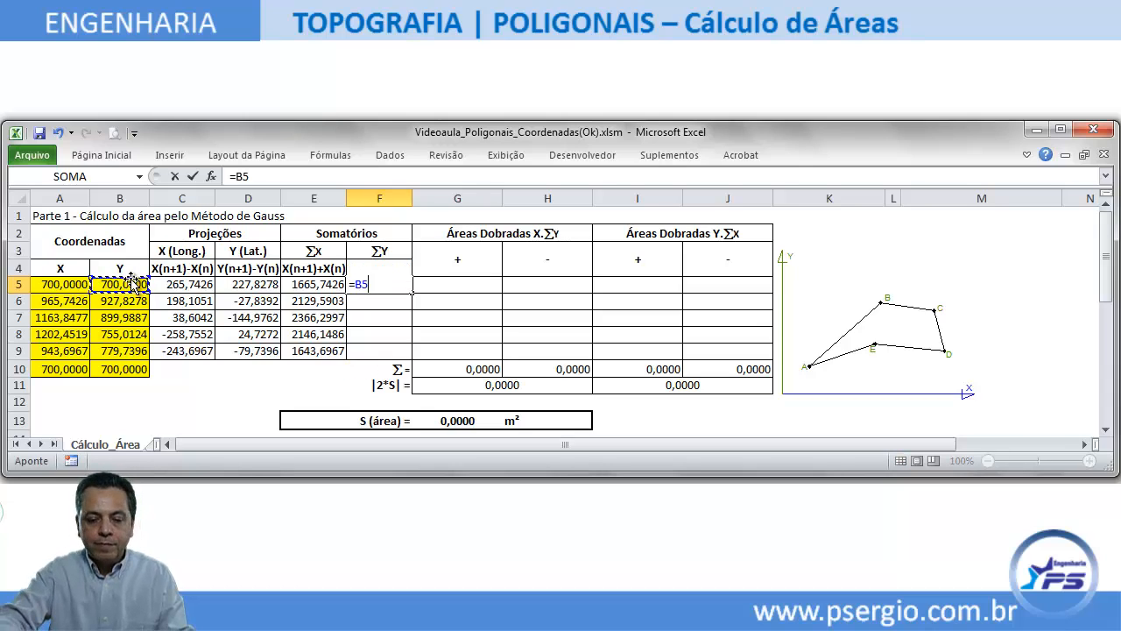
pyautogui.write('+')
pyautogui.click(136, 301)
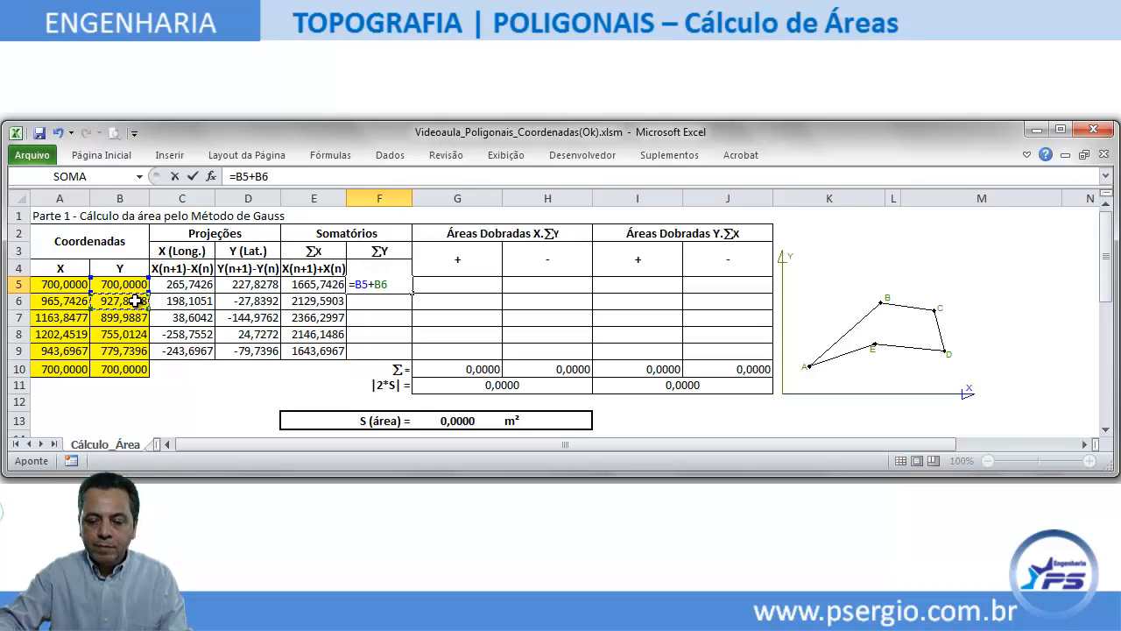
pyautogui.press('Return')
pyautogui.click(366, 285)
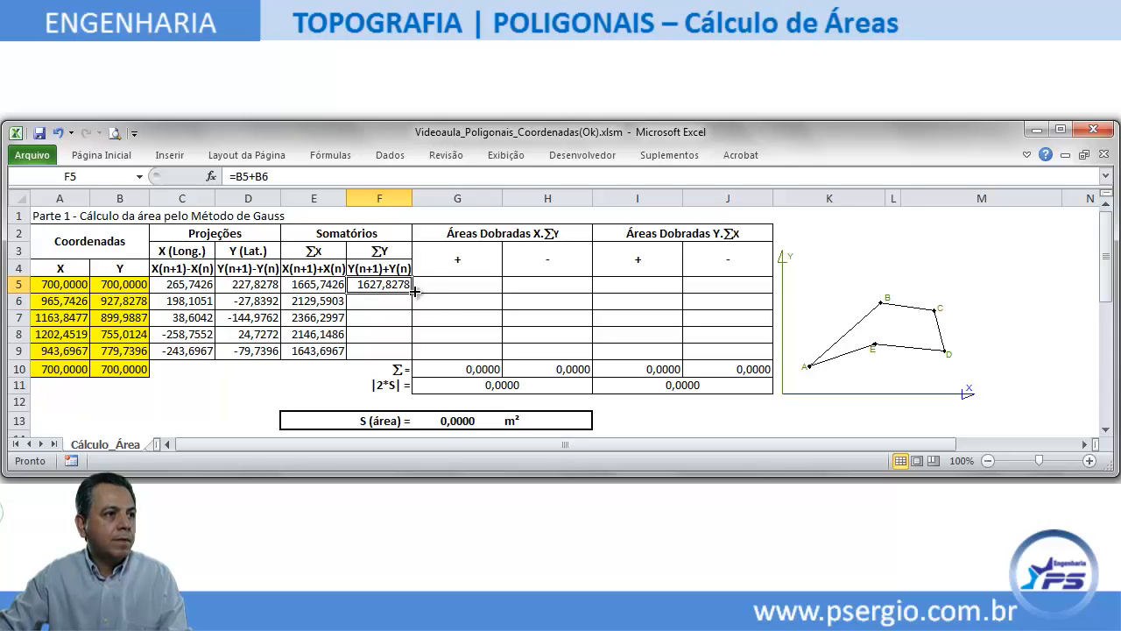
pyautogui.moveTo(411, 295); pyautogui.dragTo(407, 356)
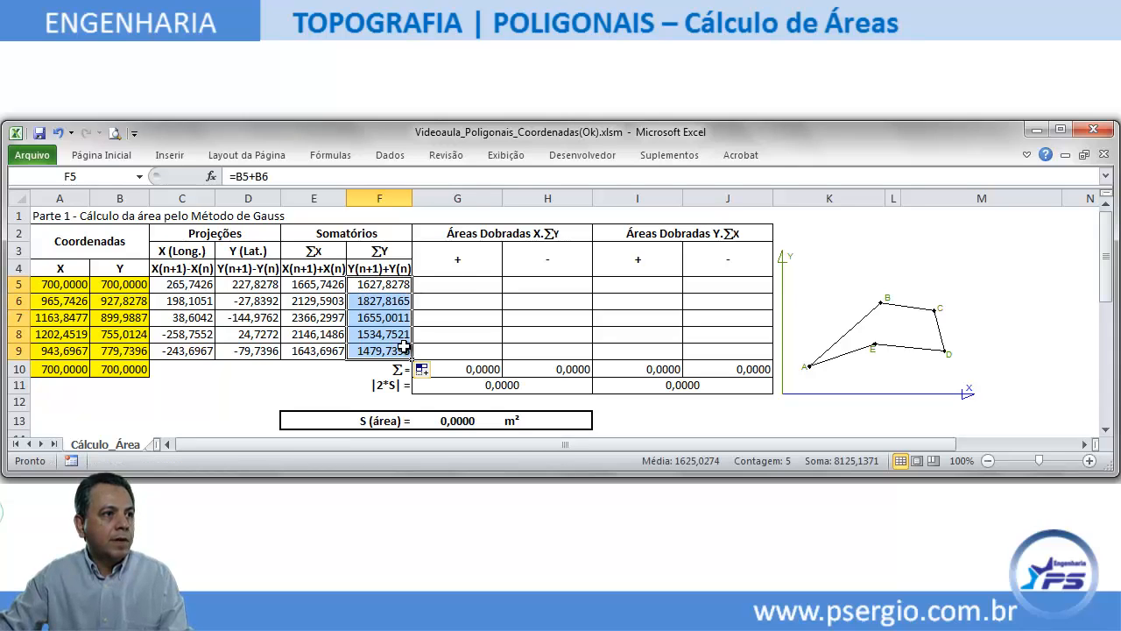
# Enter =SE(C5*F5>0;C5*F5;"") in G5, the first positive cell of the Áreas Dobradas X.ΣY columns.
pyautogui.click(460, 282)
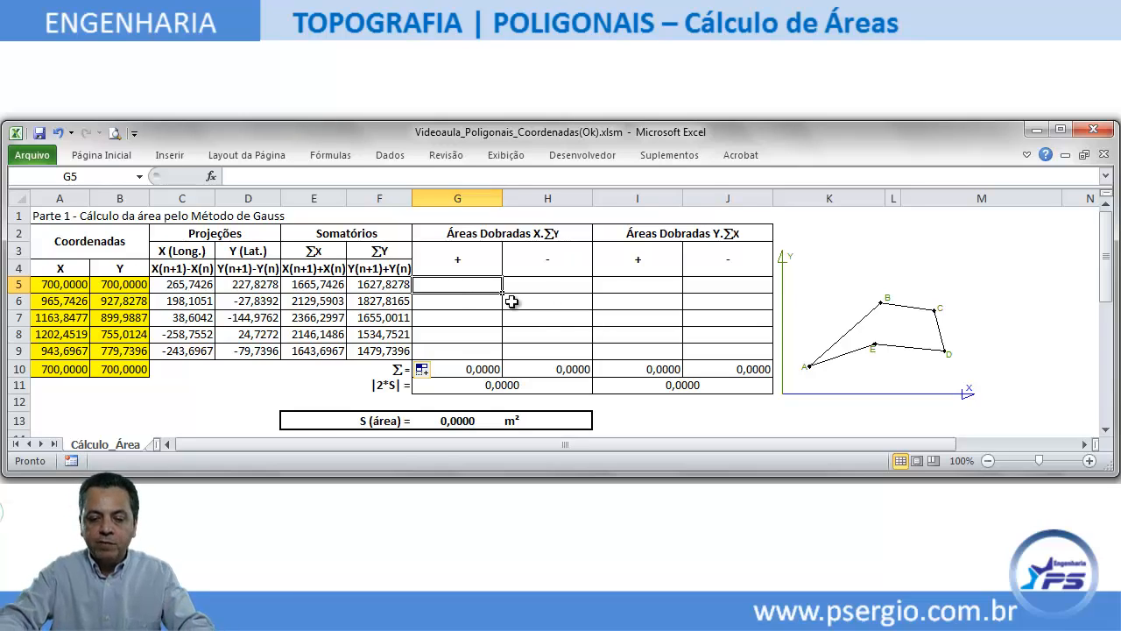
pyautogui.write('=se(')
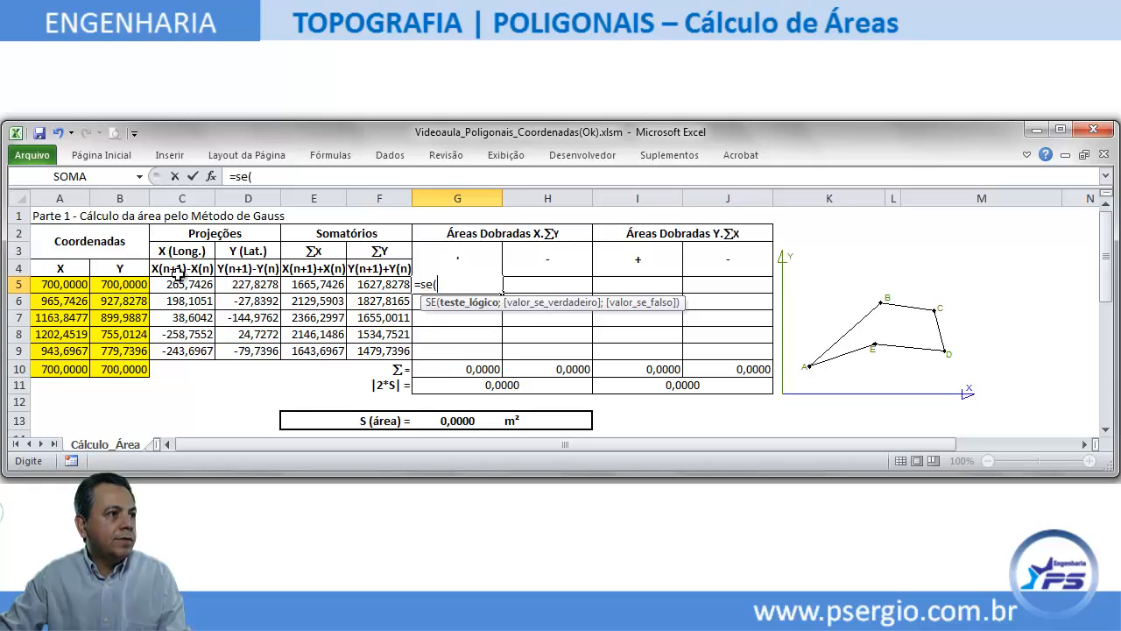
pyautogui.click(178, 284)
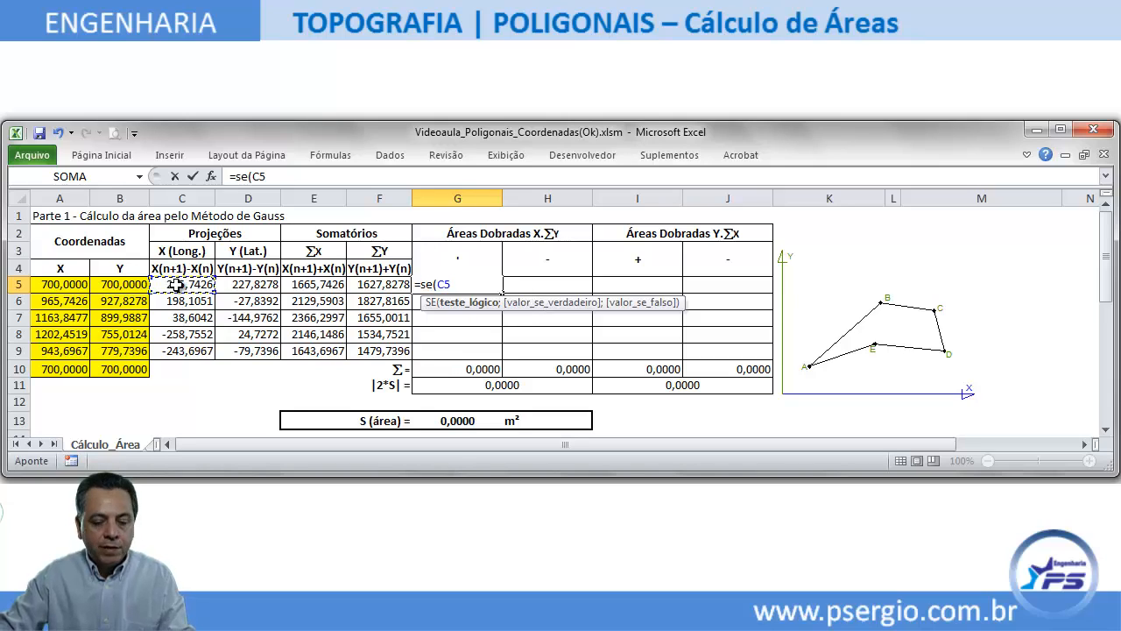
pyautogui.write('*')
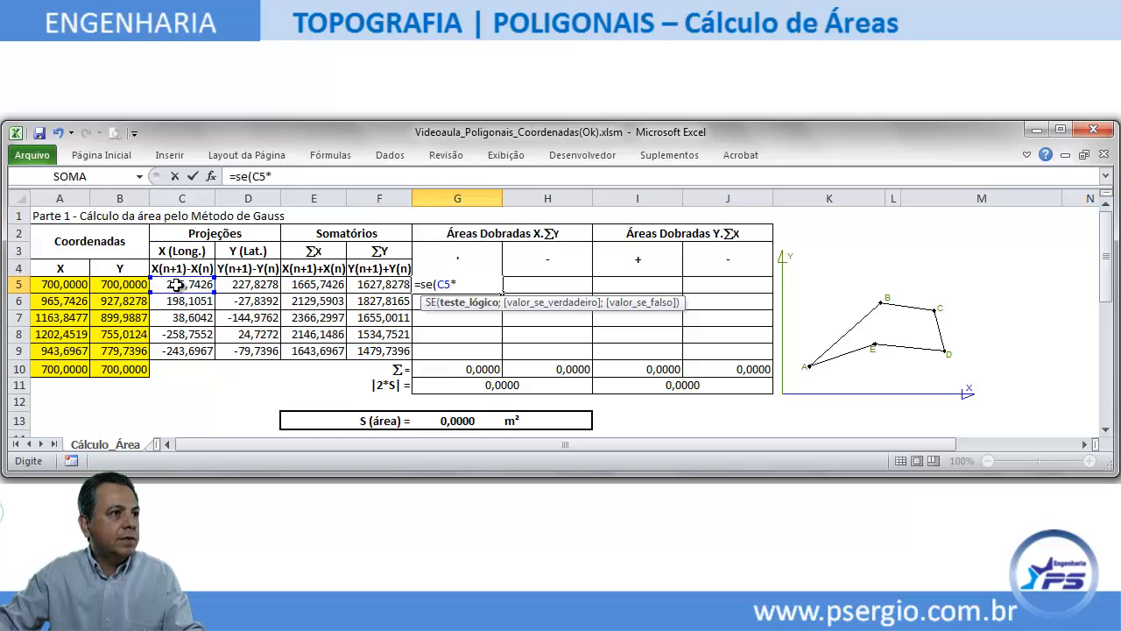
pyautogui.click(387, 287)
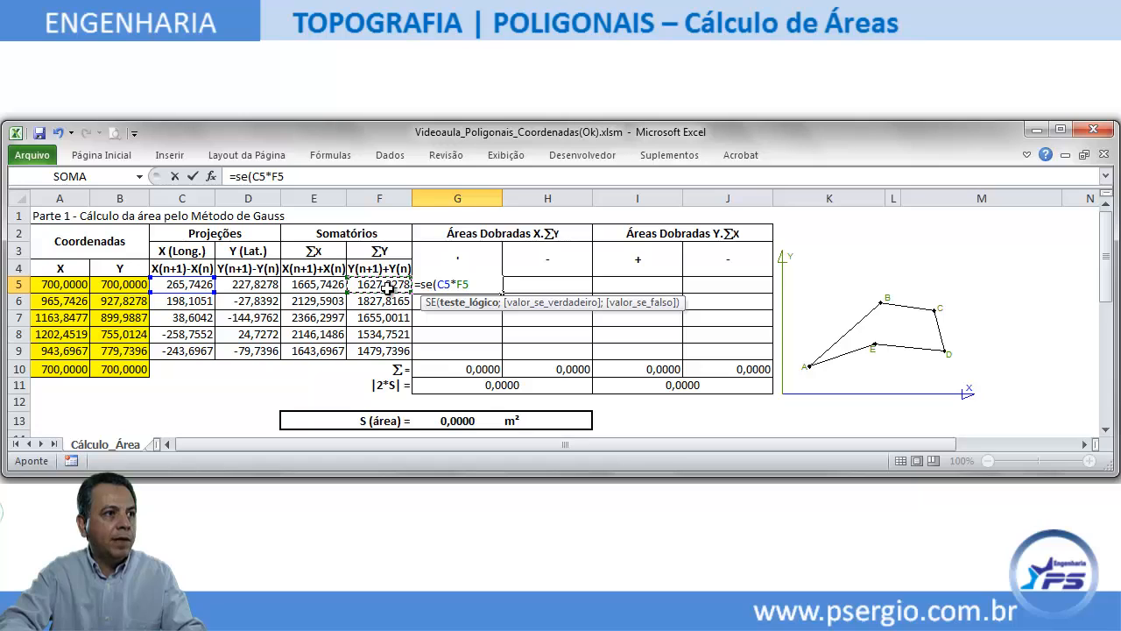
pyautogui.write('>')
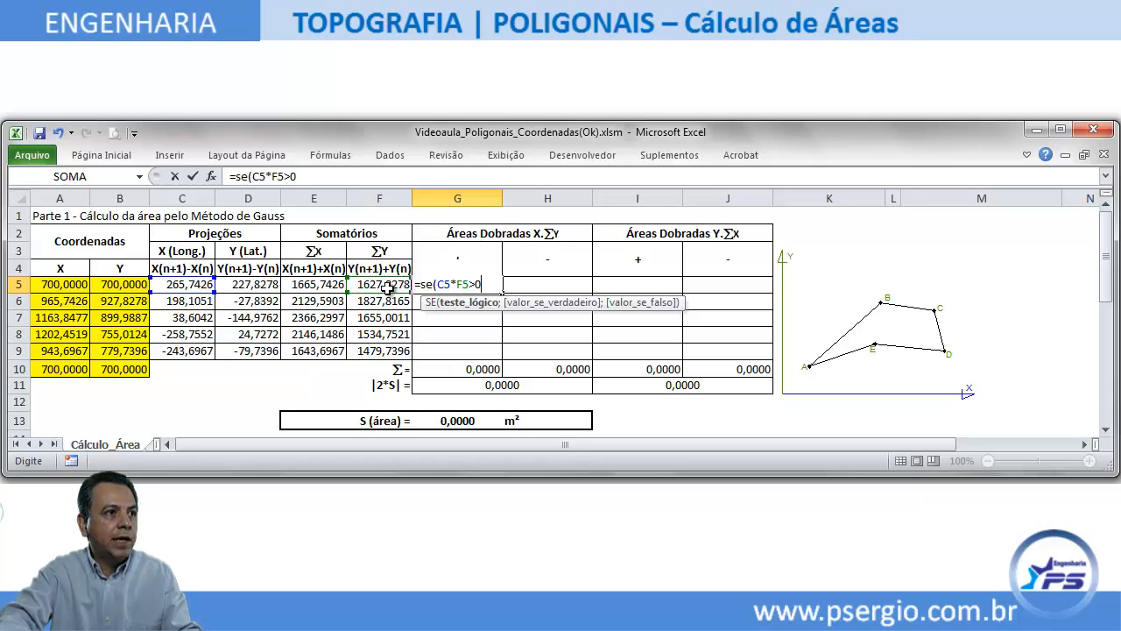
pyautogui.write('0;')
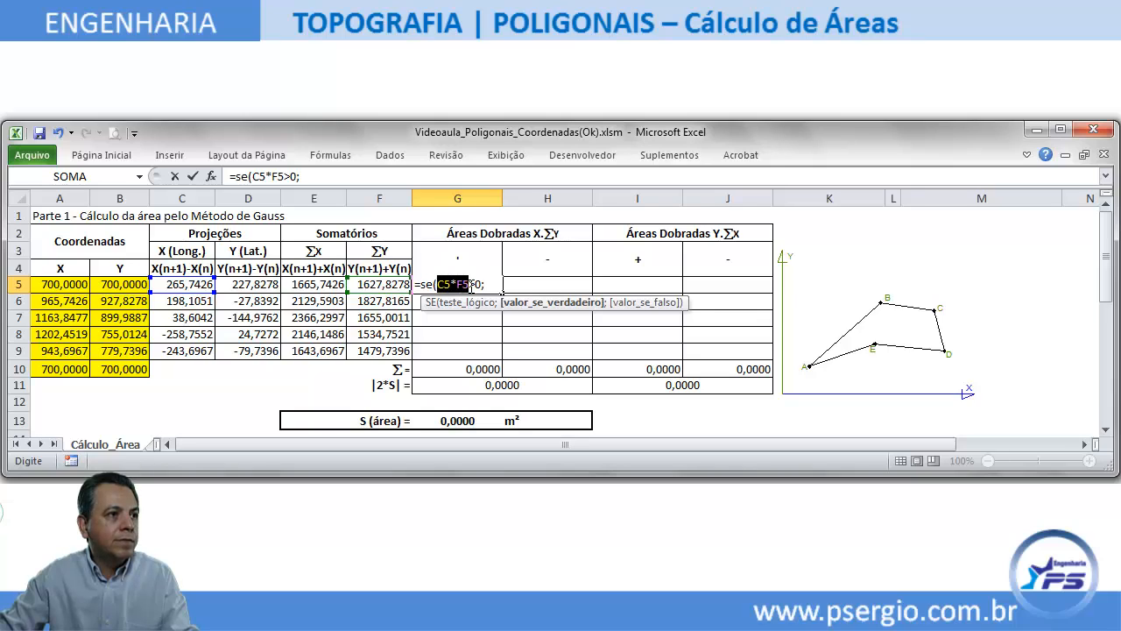
pyautogui.moveTo(471, 286); pyautogui.dragTo(472, 288)
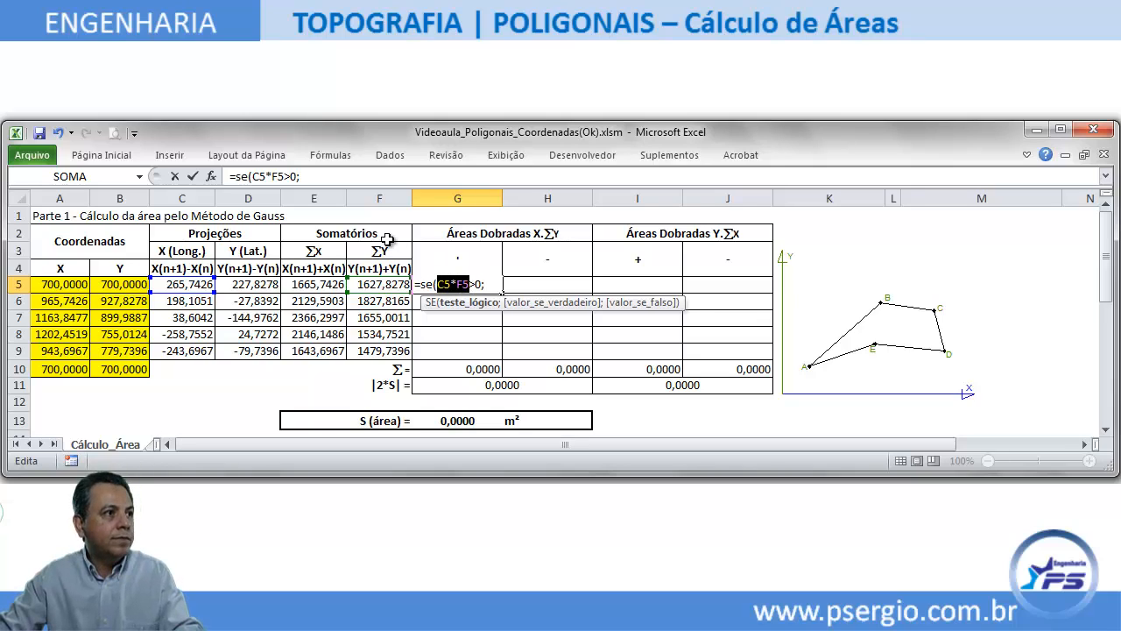
pyautogui.click(334, 178)
pyautogui.write('C5*F5')
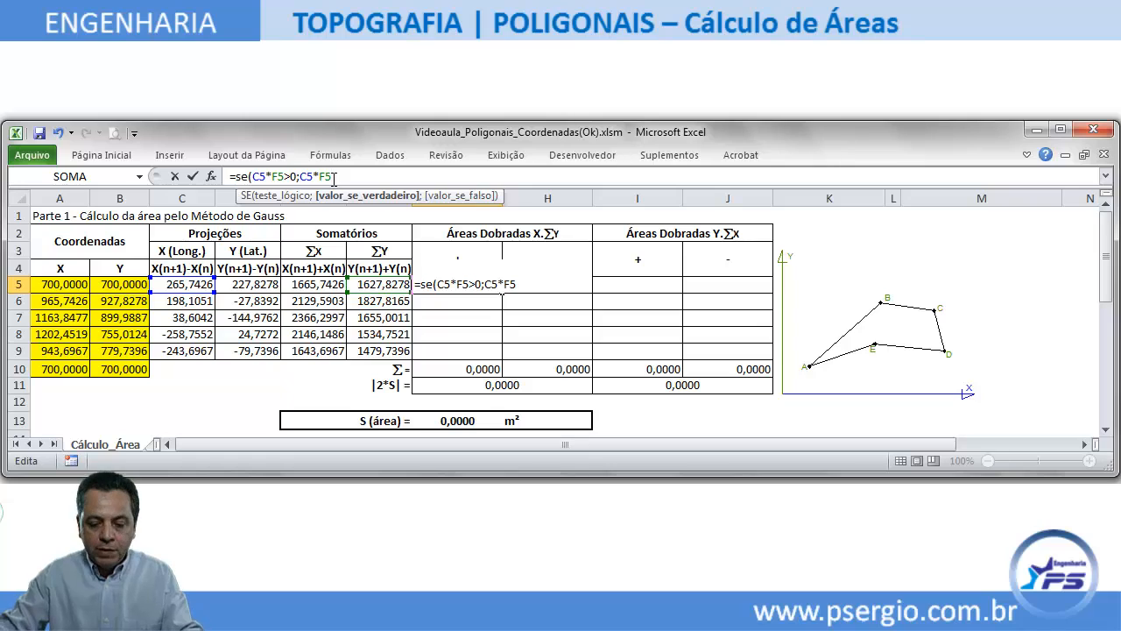
pyautogui.write(';"')
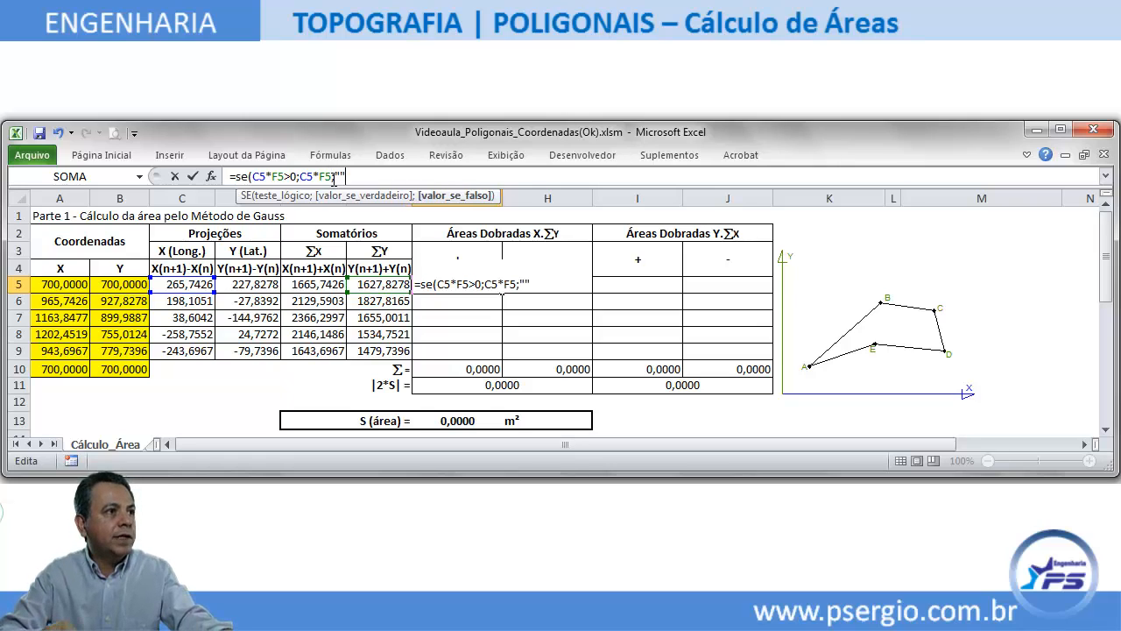
pyautogui.write(')')
pyautogui.press('Return')
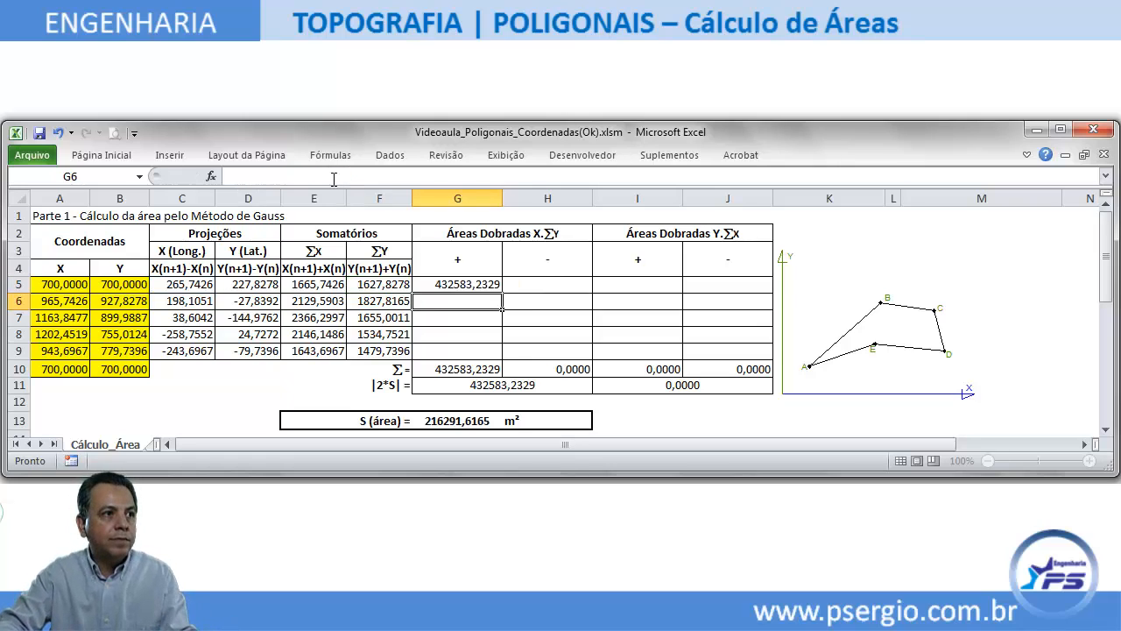
pyautogui.click(473, 284)
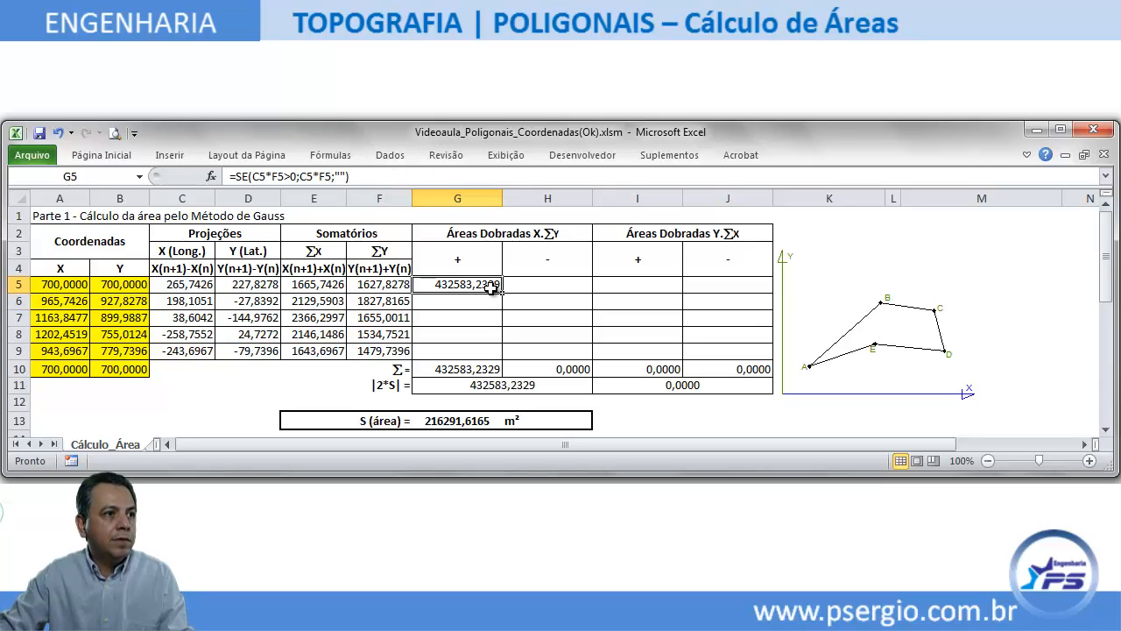
# Fill the G5 formula down to G9 and copy the formula text from G5.
pyautogui.moveTo(502, 293); pyautogui.dragTo(475, 349)
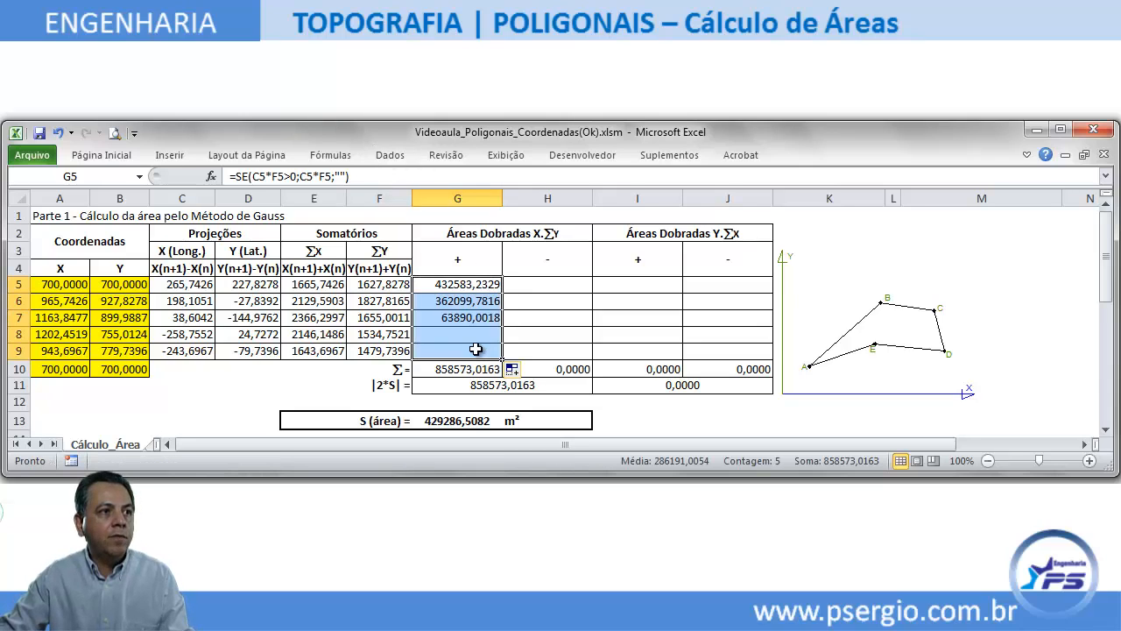
pyautogui.click(490, 285)
pyautogui.moveTo(374, 175); pyautogui.dragTo(201, 151)
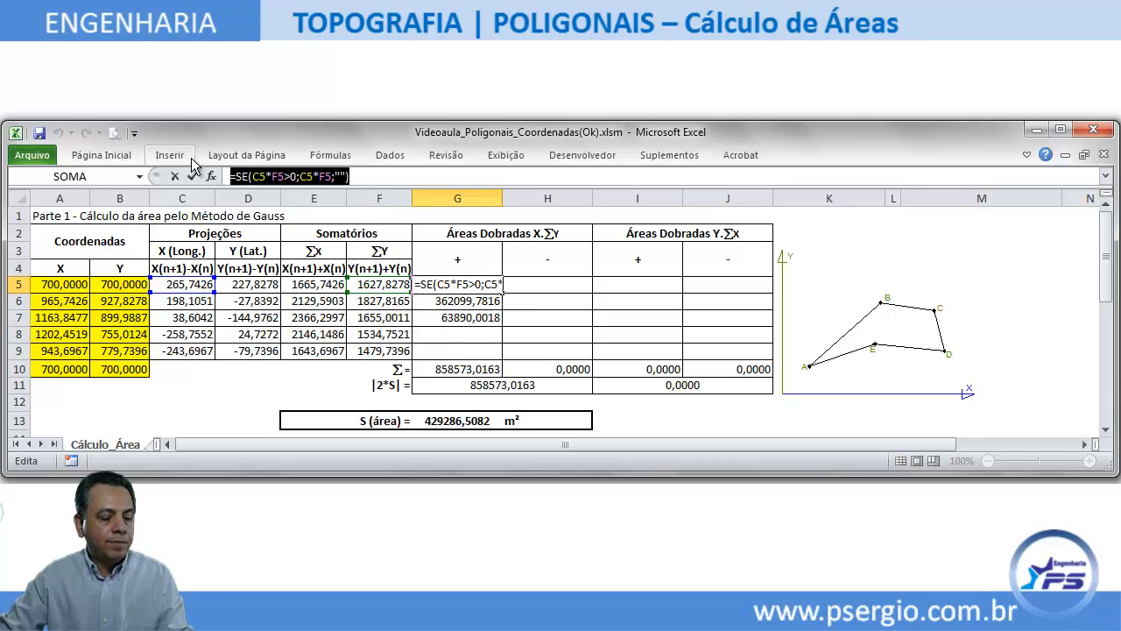
pyautogui.click(193, 175)
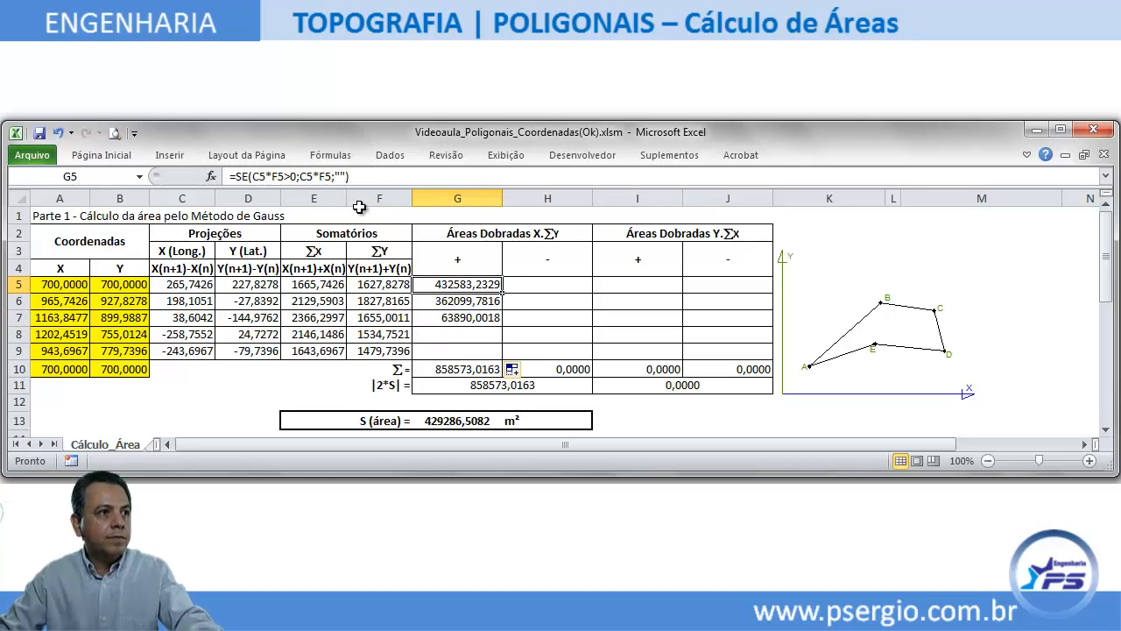
# Paste the copied formula into H5, change it to =SE(C5*F5<0;C5*F5;"") and fill it down to H9.
pyautogui.click(539, 284)
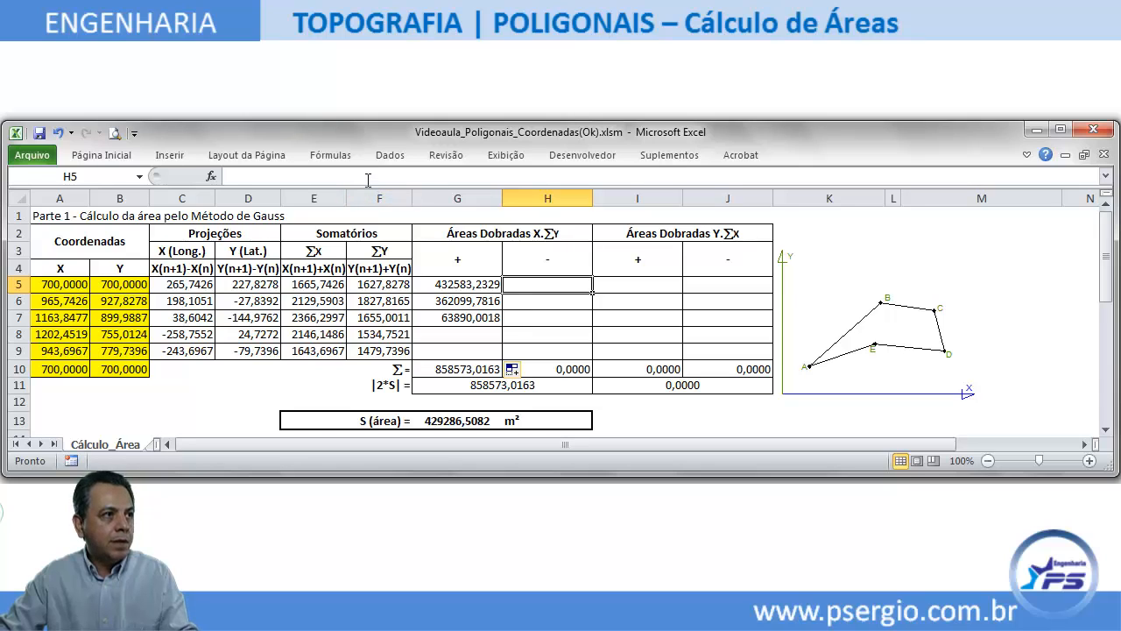
pyautogui.click(368, 178)
pyautogui.hotkey('ctrl', 'v')
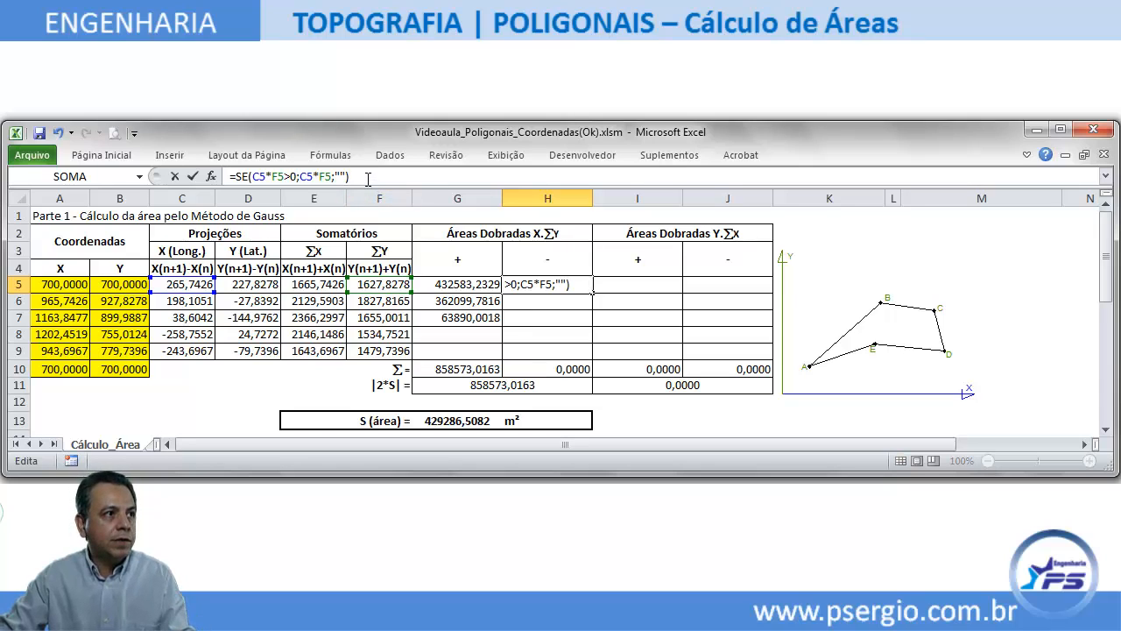
pyautogui.click(291, 176)
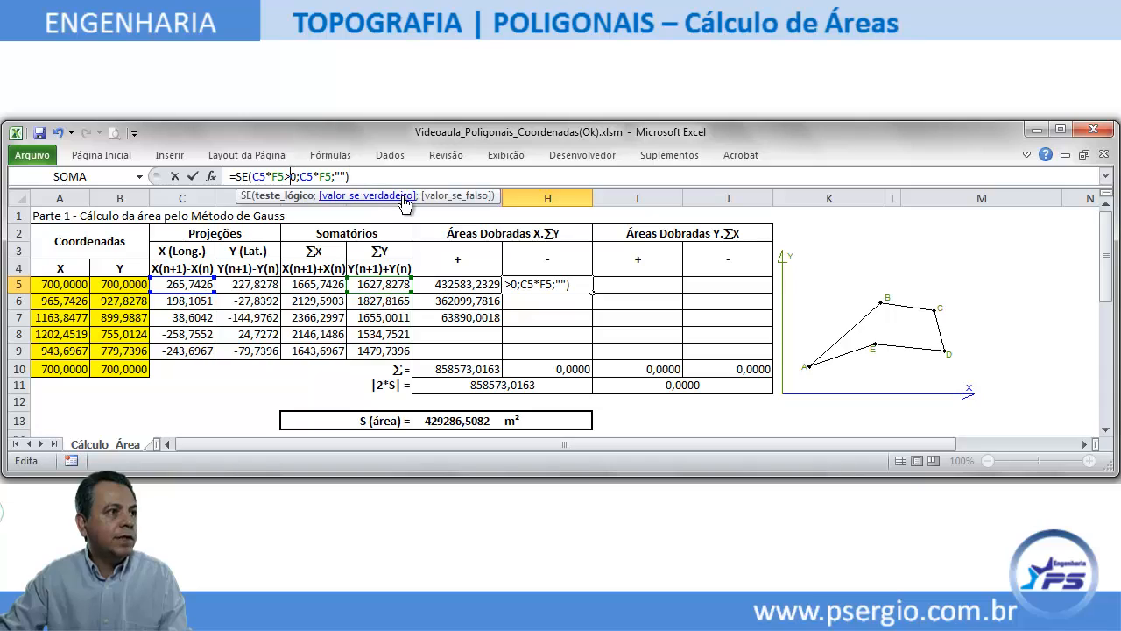
pyautogui.press('BackSpace')
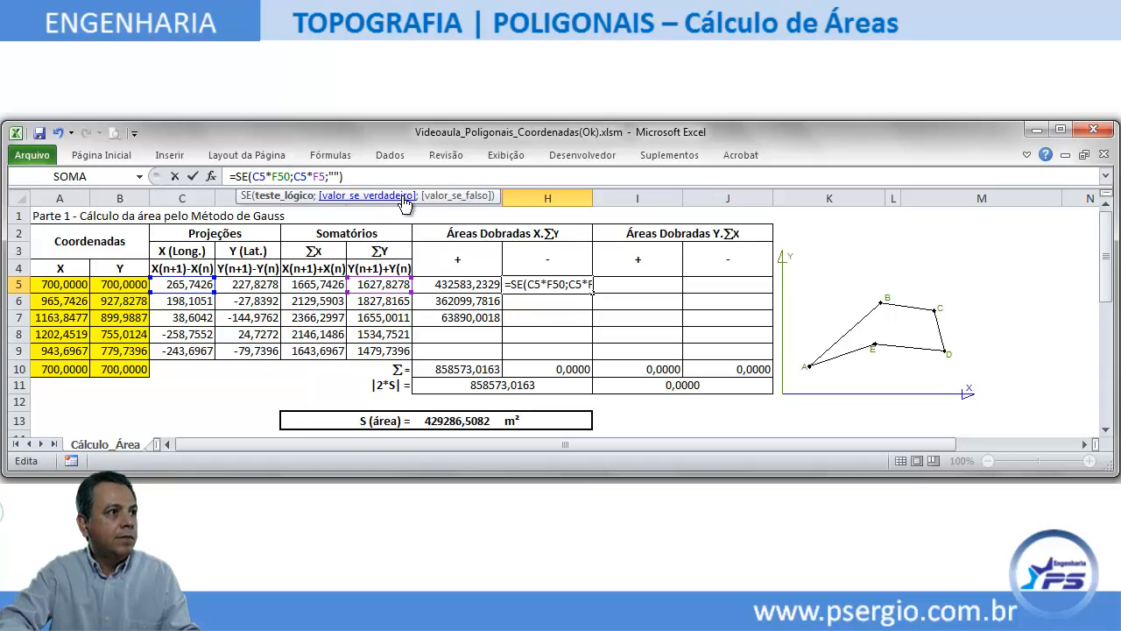
pyautogui.write('<')
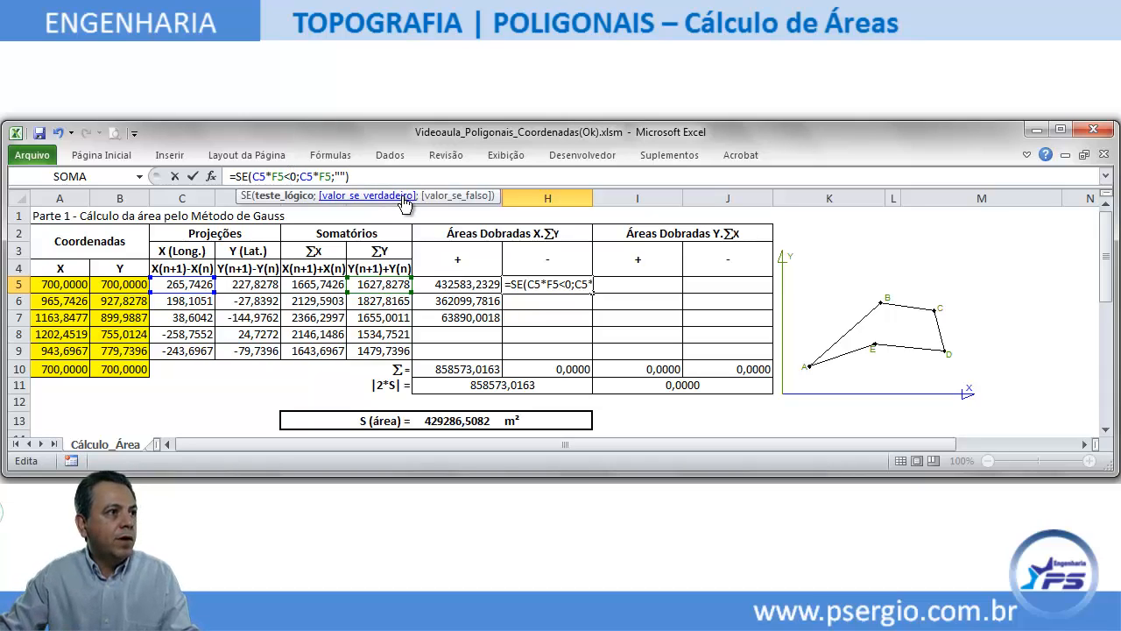
pyautogui.press('Return')
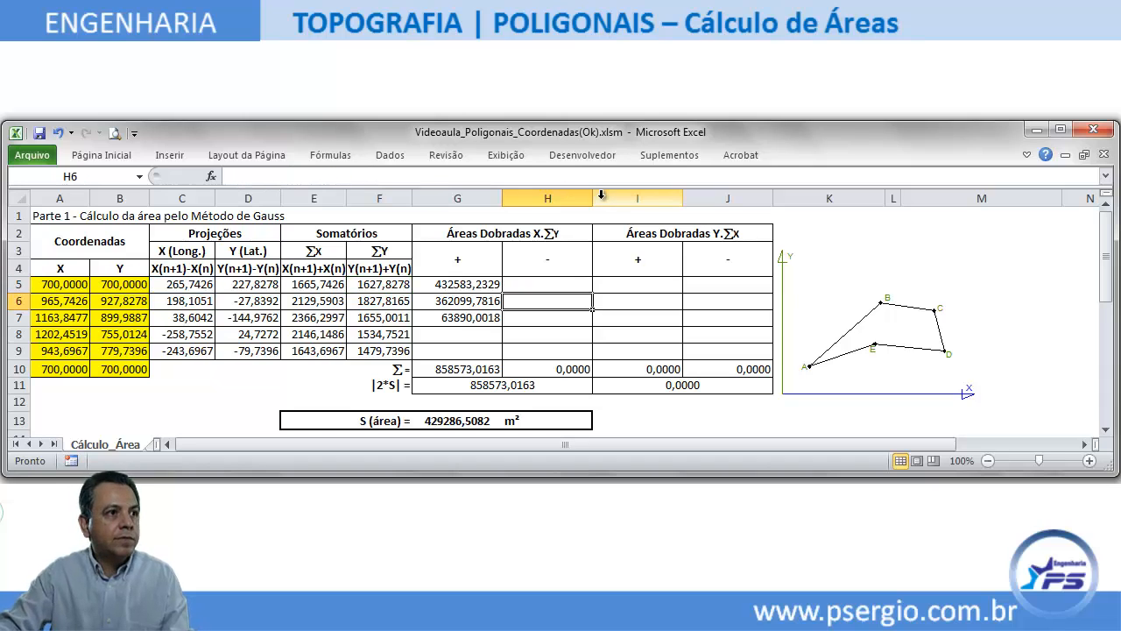
pyautogui.click(570, 280)
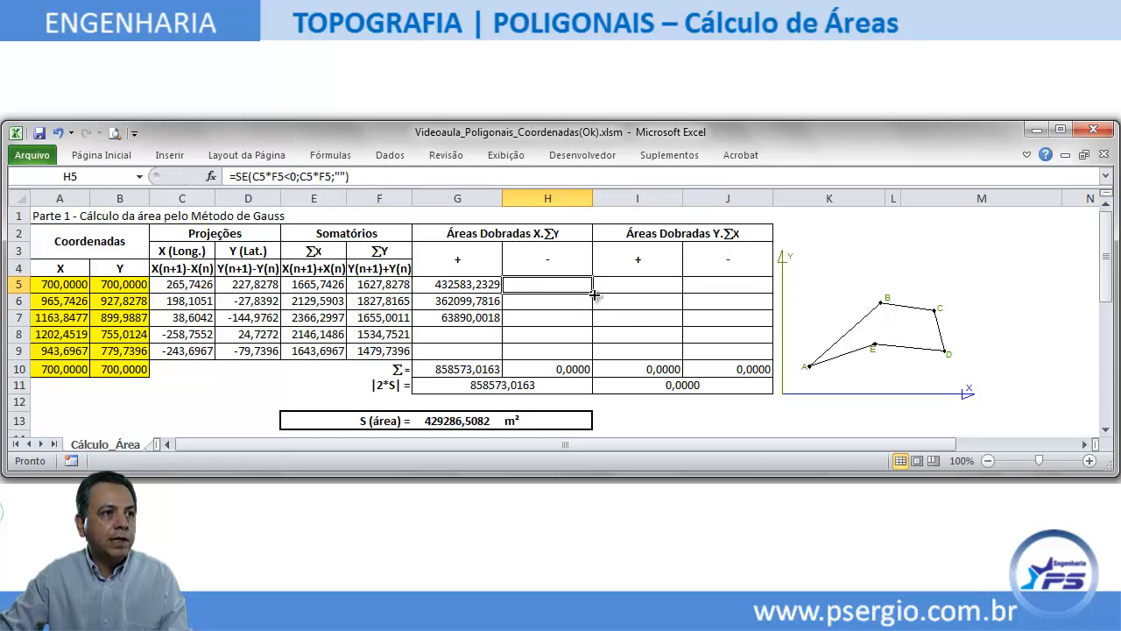
pyautogui.moveTo(594, 296); pyautogui.dragTo(594, 357)
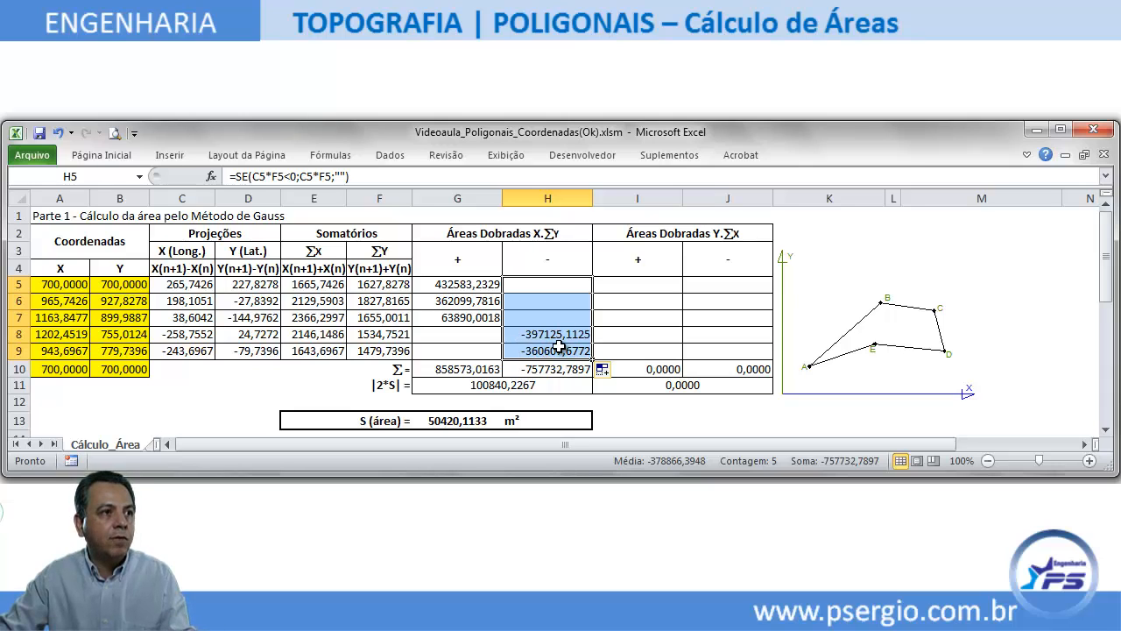
# Begin the positive Áreas Dobradas Y.ΣX formula in I5 with the product =D5*E5.
pyautogui.click(620, 289)
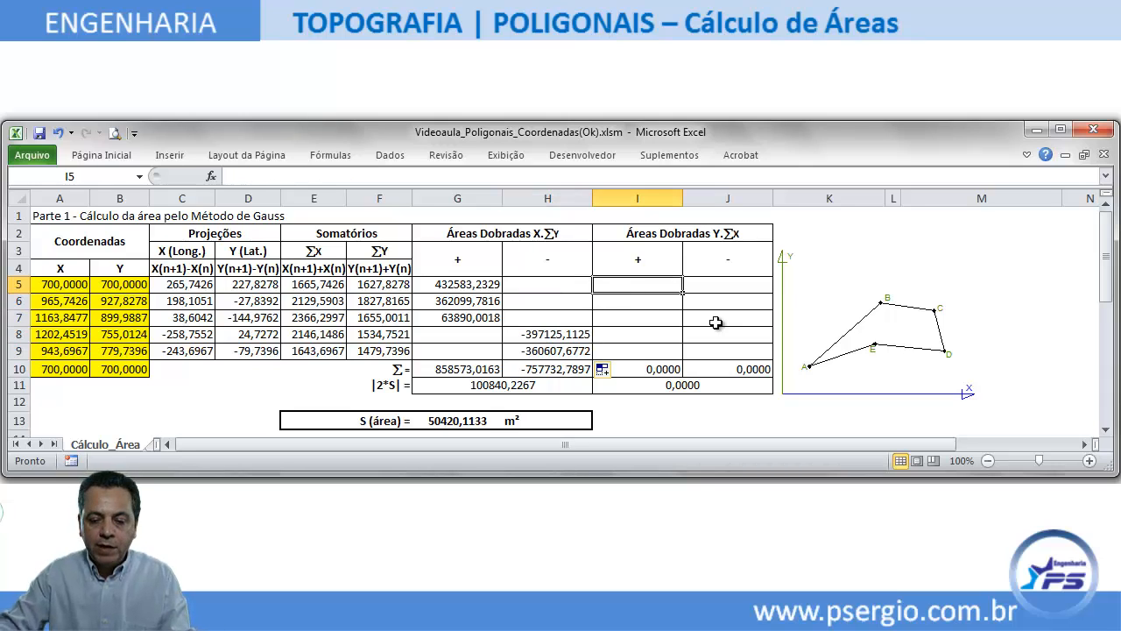
pyautogui.write('=')
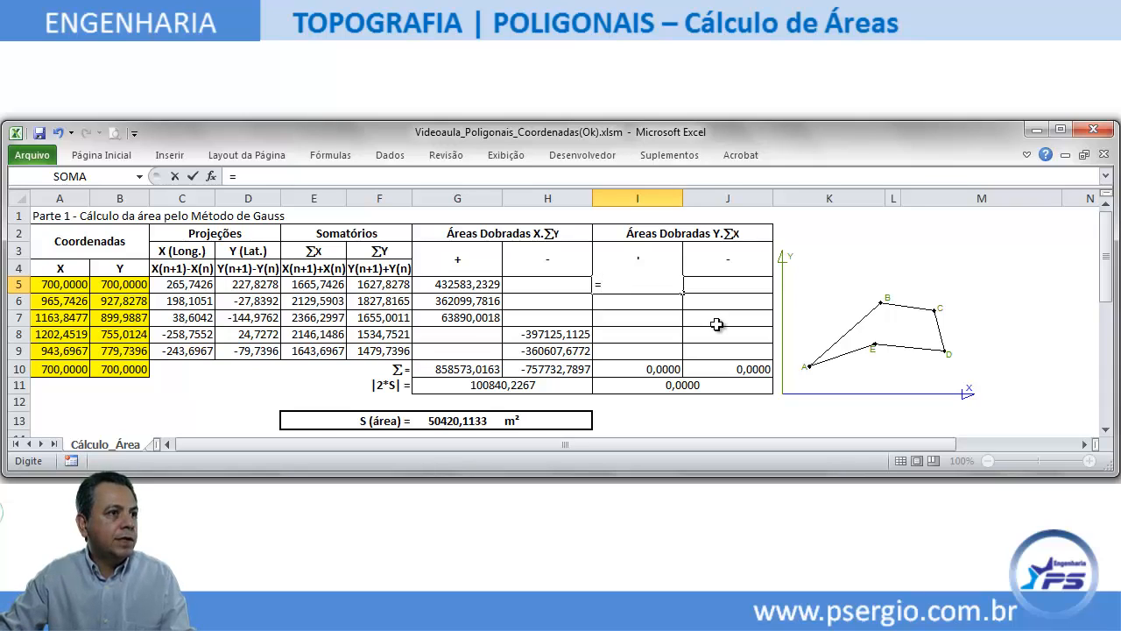
pyautogui.click(242, 285)
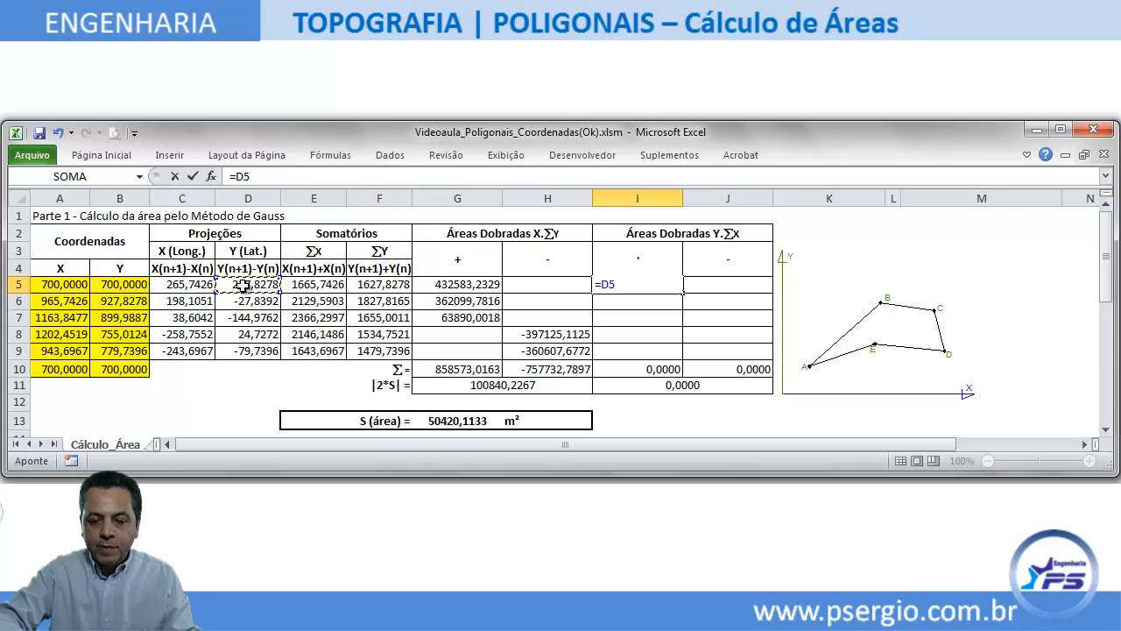
pyautogui.write('*')
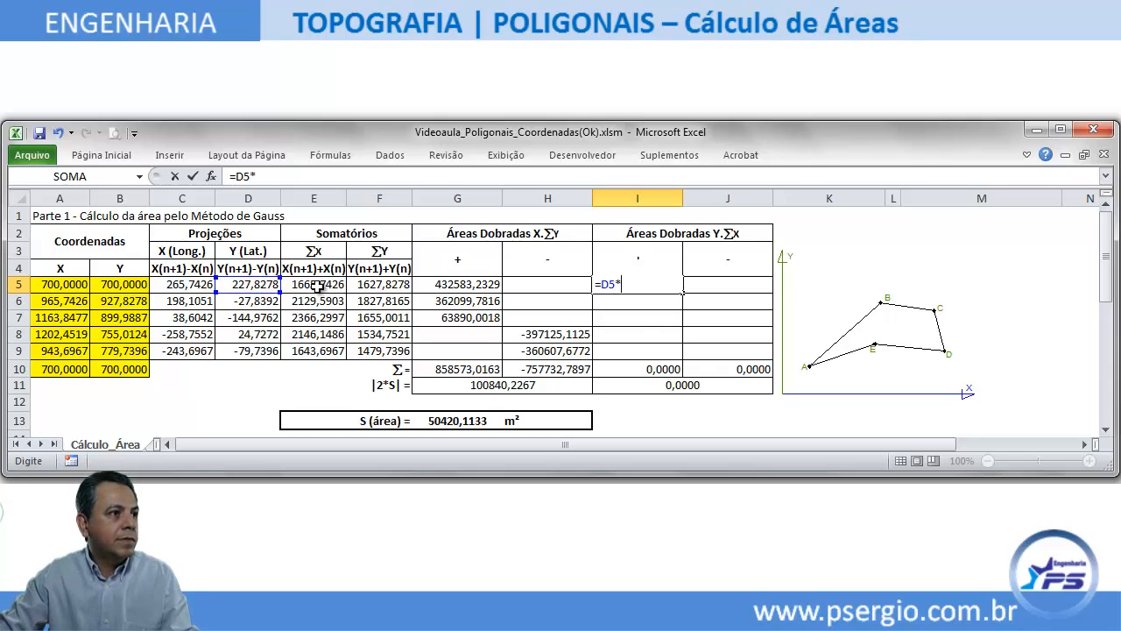
pyautogui.click(316, 286)
pyautogui.click(601, 284)
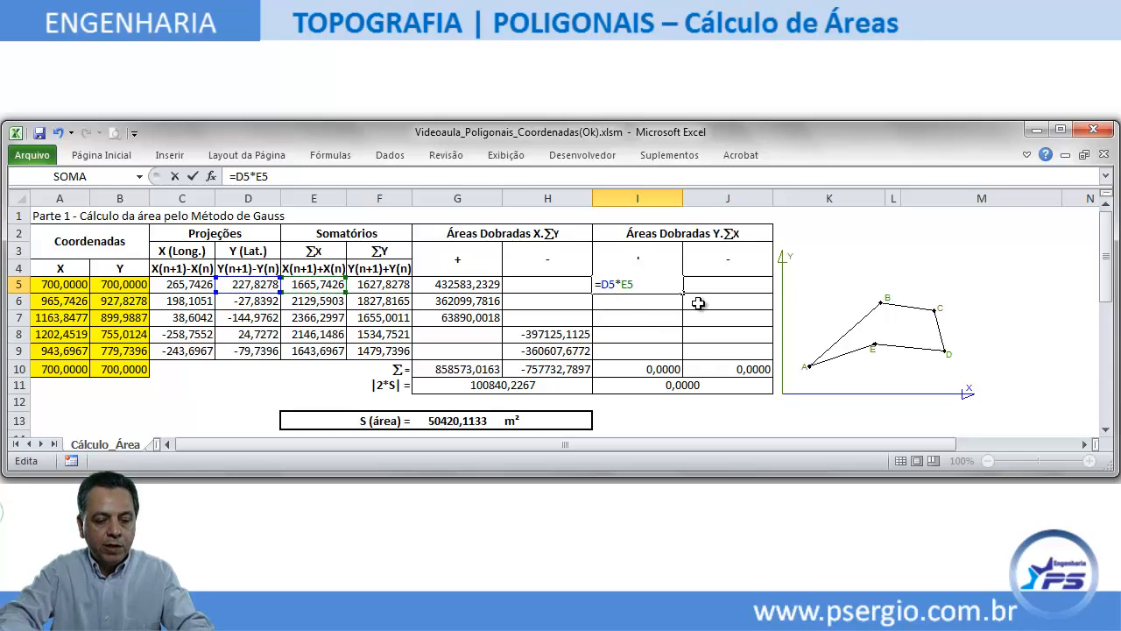
# Complete the I5 formula as =SE(D5*E5>0;D5*E5;"") and fill it down to I9.
pyautogui.write('se(')
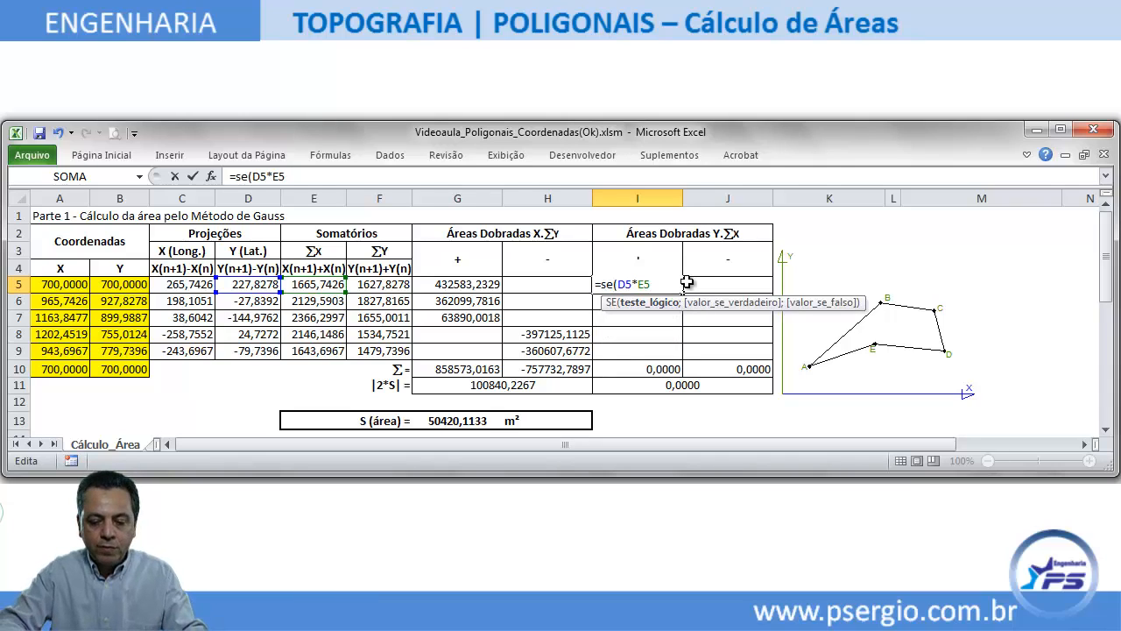
pyautogui.write('0')
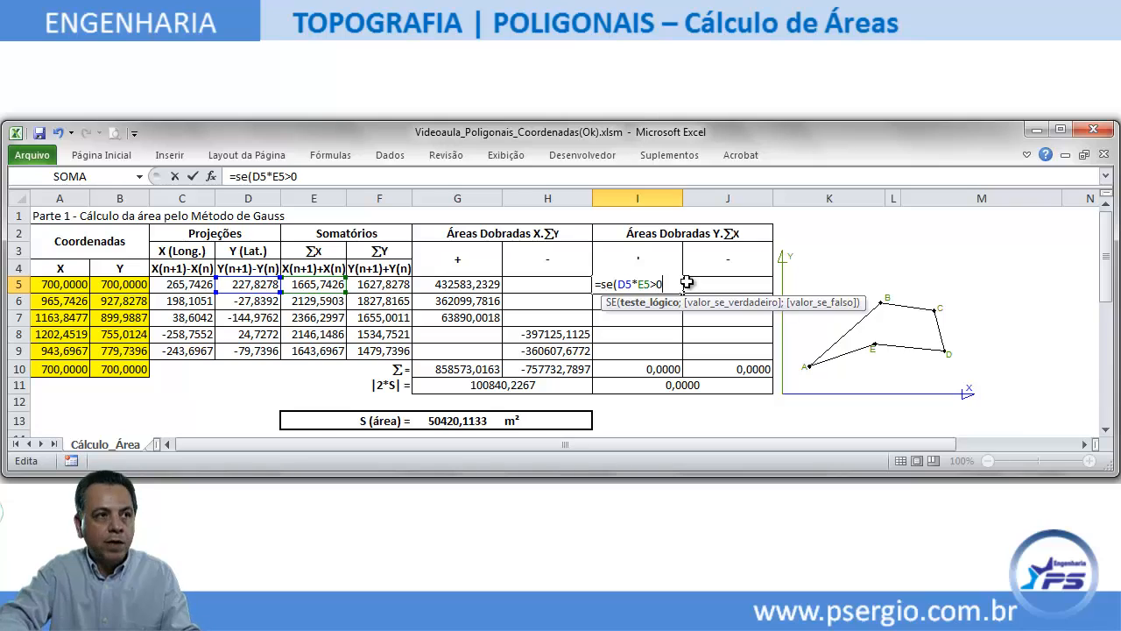
pyautogui.write(';')
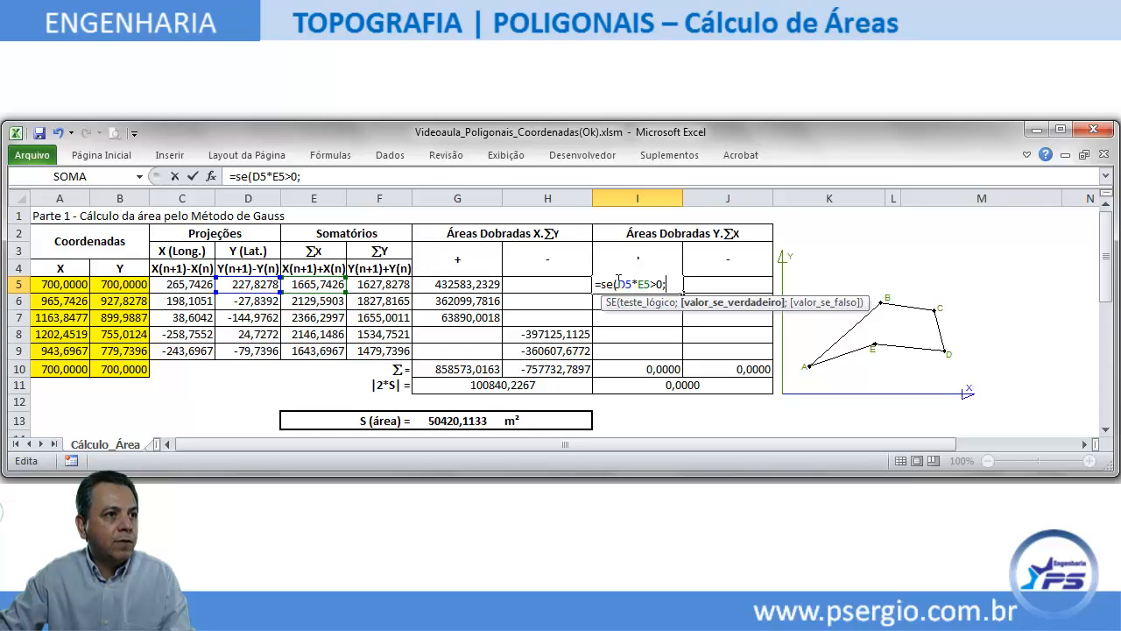
pyautogui.moveTo(619, 282); pyautogui.dragTo(644, 289)
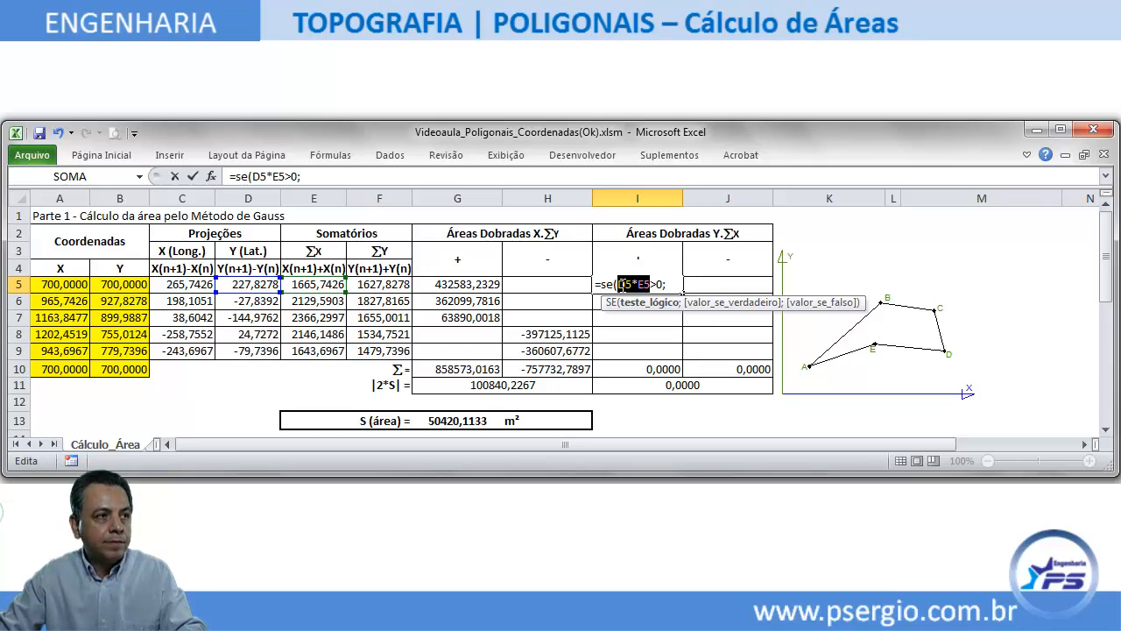
pyautogui.click(355, 175)
pyautogui.write('D5*E5')
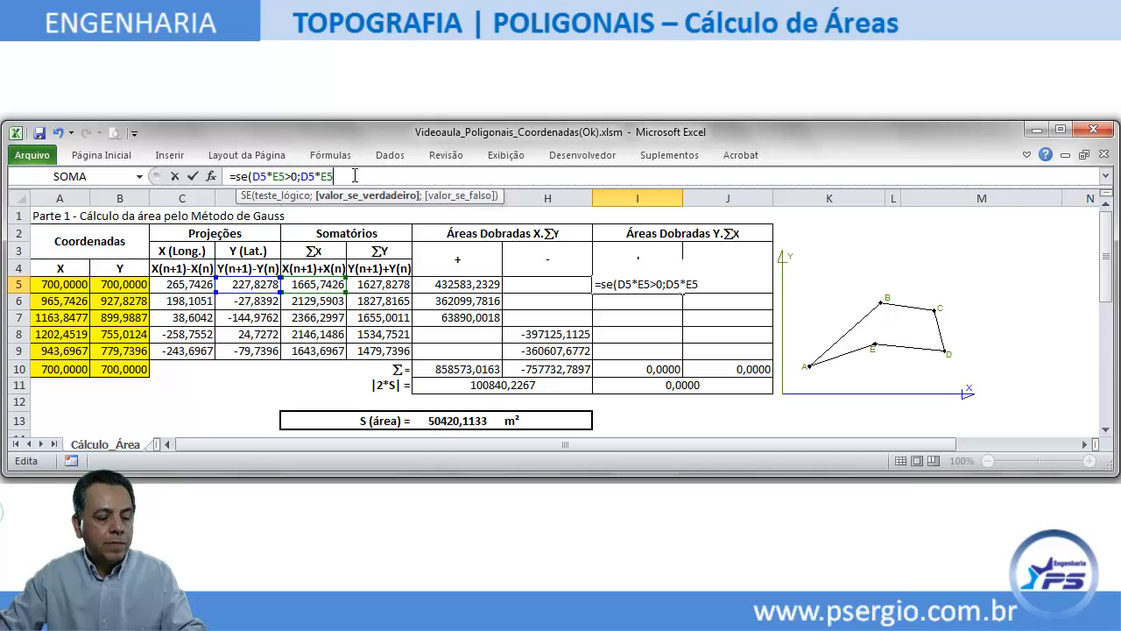
pyautogui.write(';""')
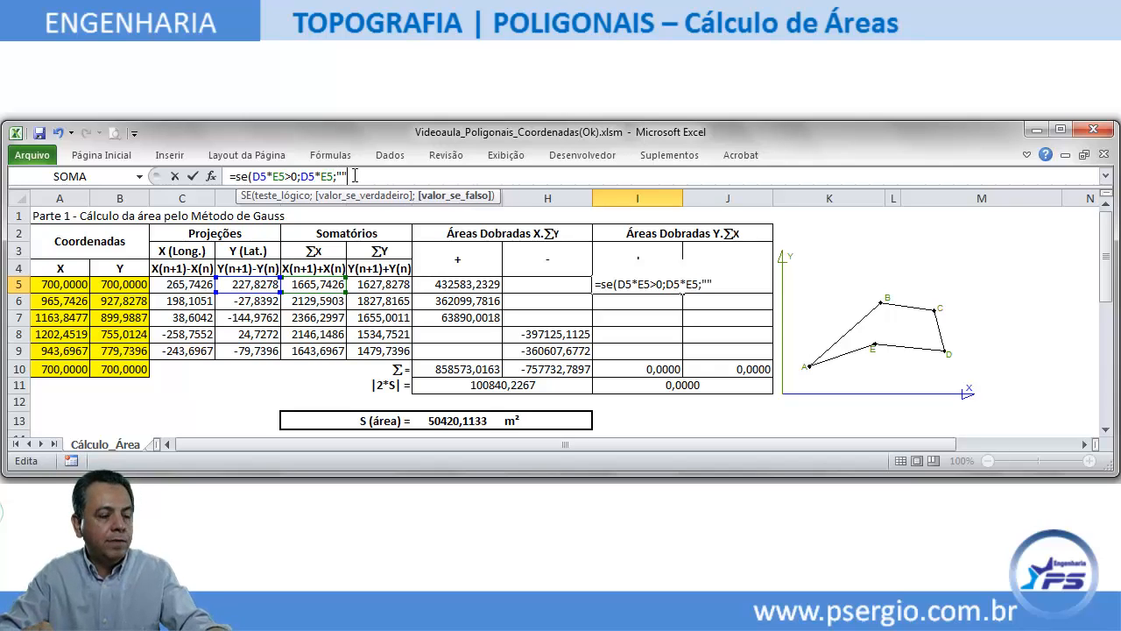
pyautogui.write(')')
pyautogui.press('Return')
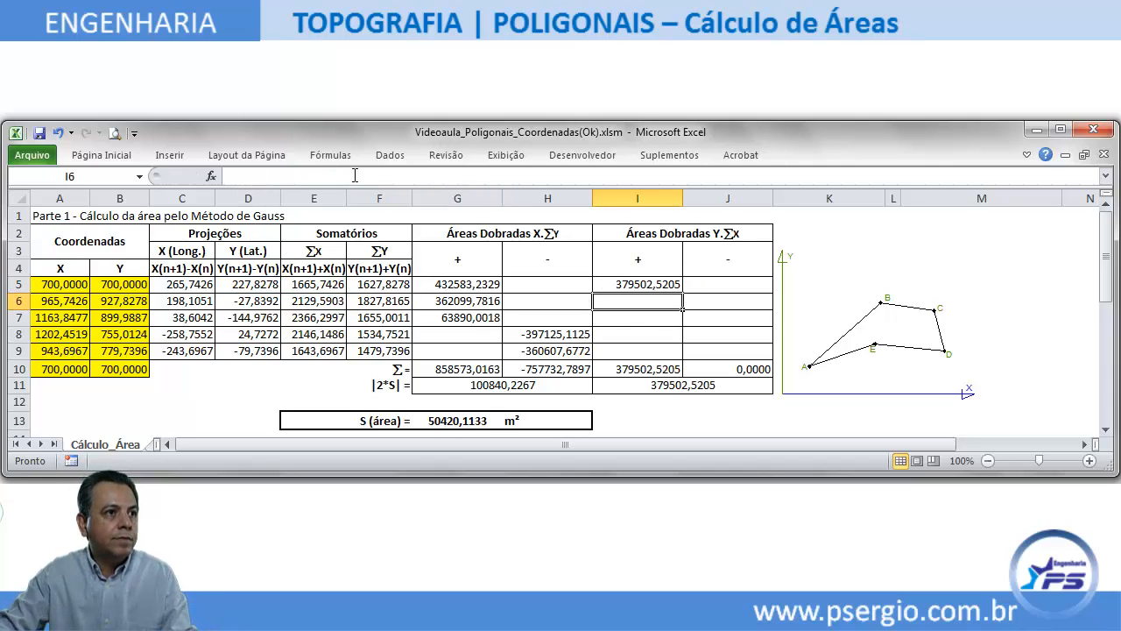
pyautogui.click(676, 290)
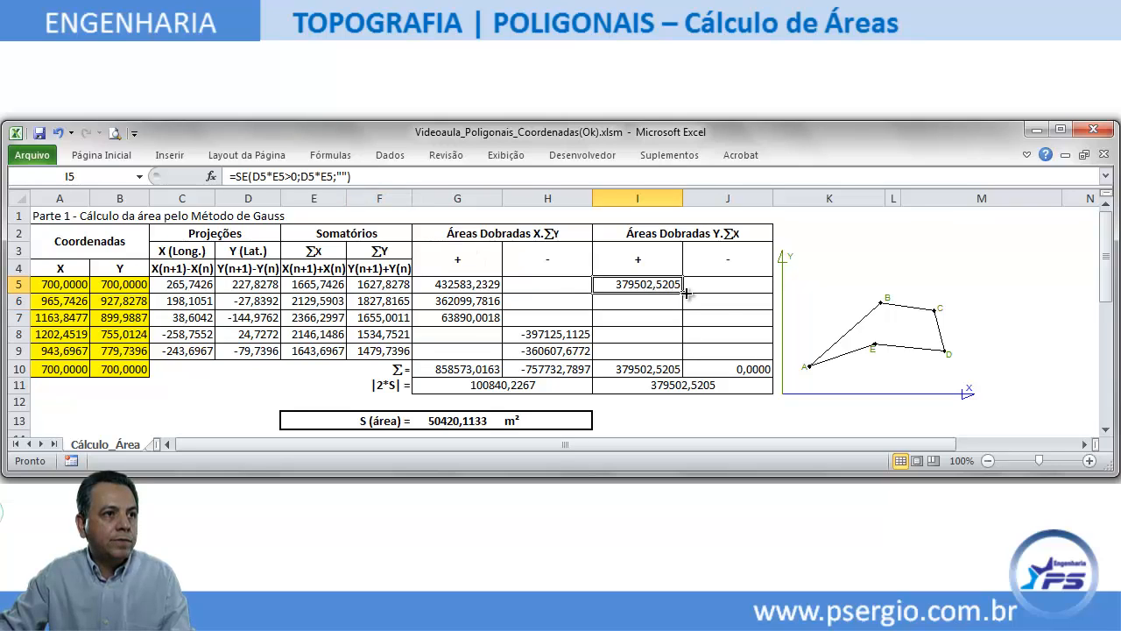
pyautogui.moveTo(687, 294); pyautogui.dragTo(667, 360)
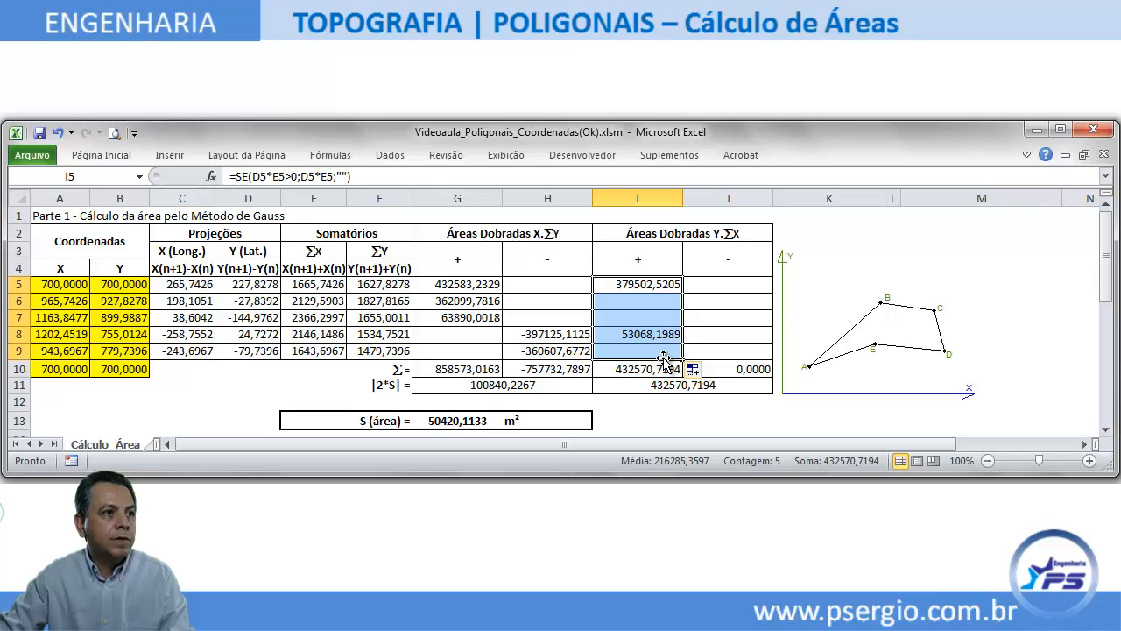
# Inspect the sum formula in H10, under the negative Áreas Dobradas X.ΣY column.
pyautogui.click(558, 368)
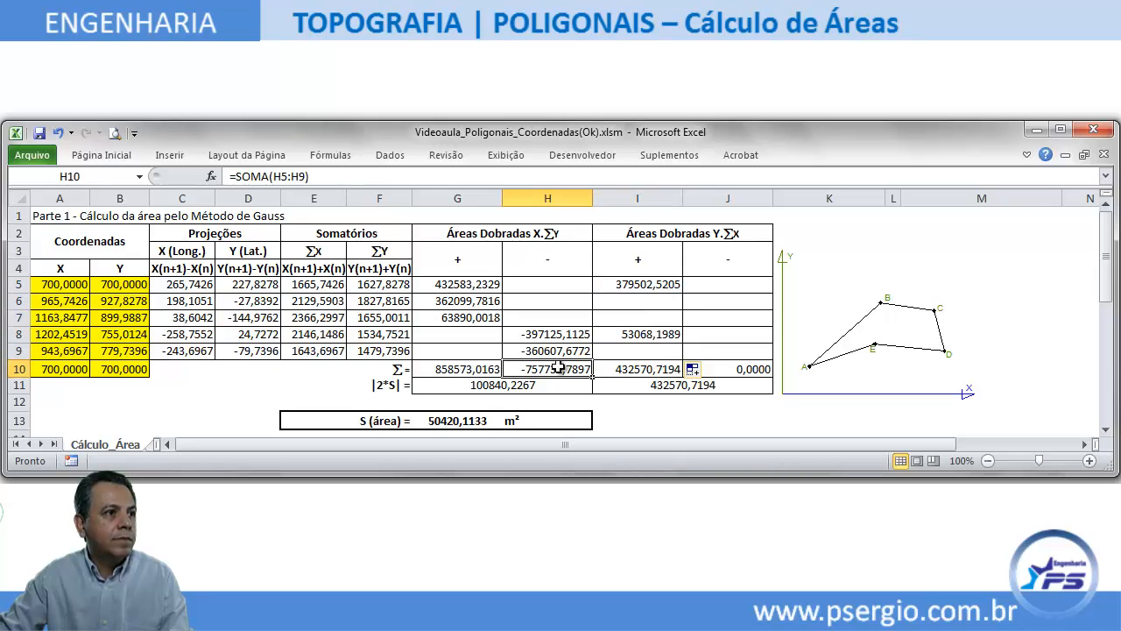
pyautogui.doubleClick(558, 369)
pyautogui.press('Return')
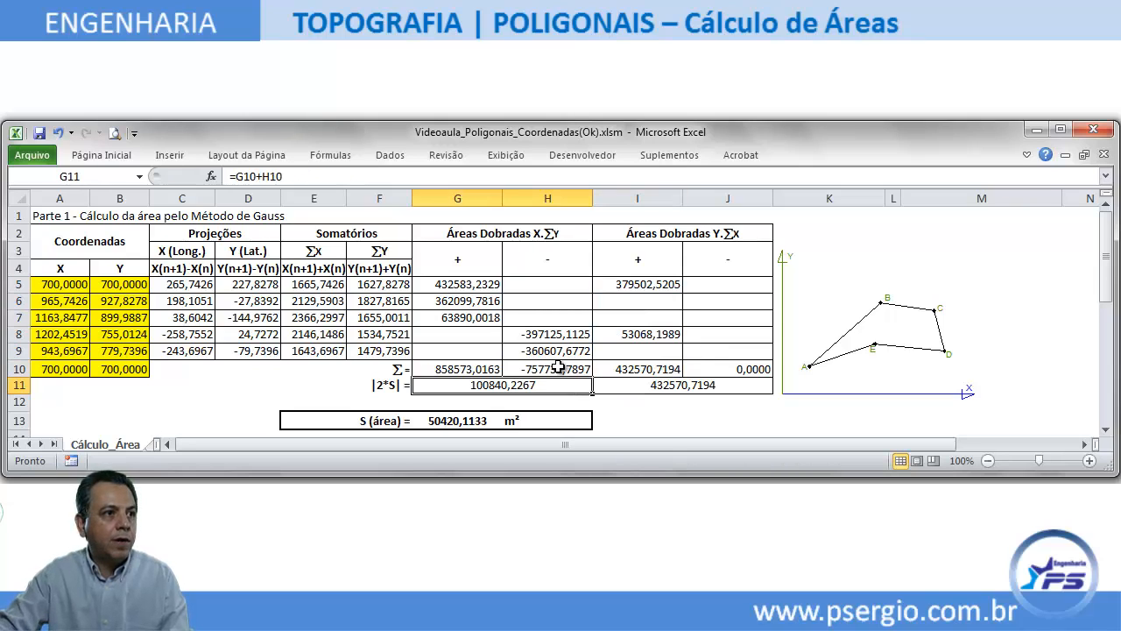
# Copy the formula text =SE(D5*E5>0;D5*E5;"") from I5 into J5.
pyautogui.click(708, 286)
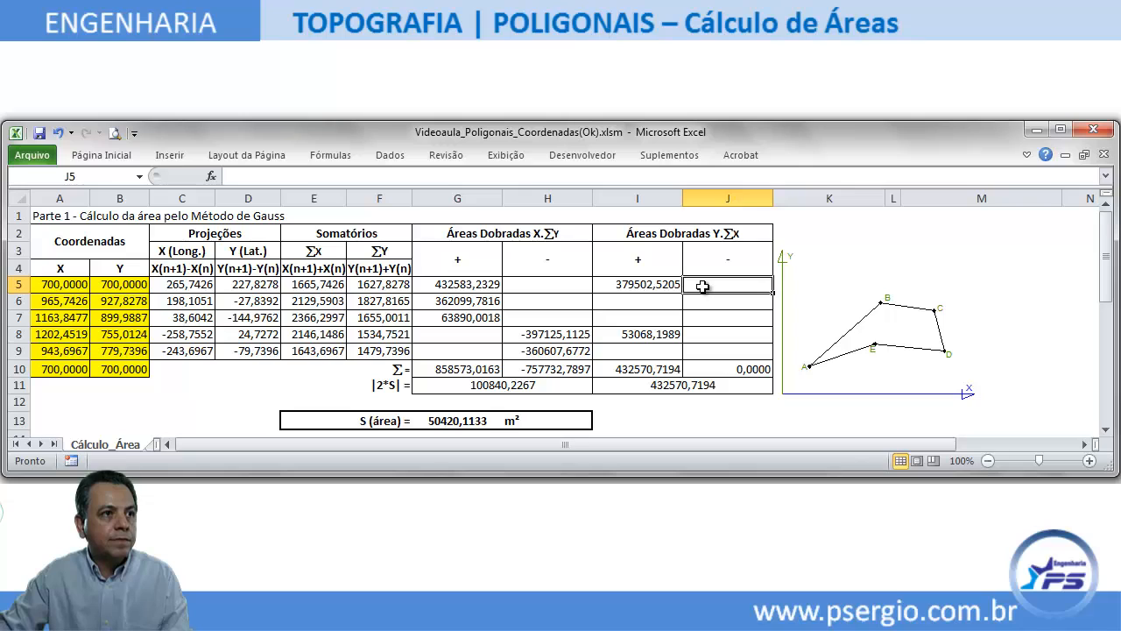
pyautogui.click(659, 286)
pyautogui.moveTo(361, 176); pyautogui.dragTo(225, 176)
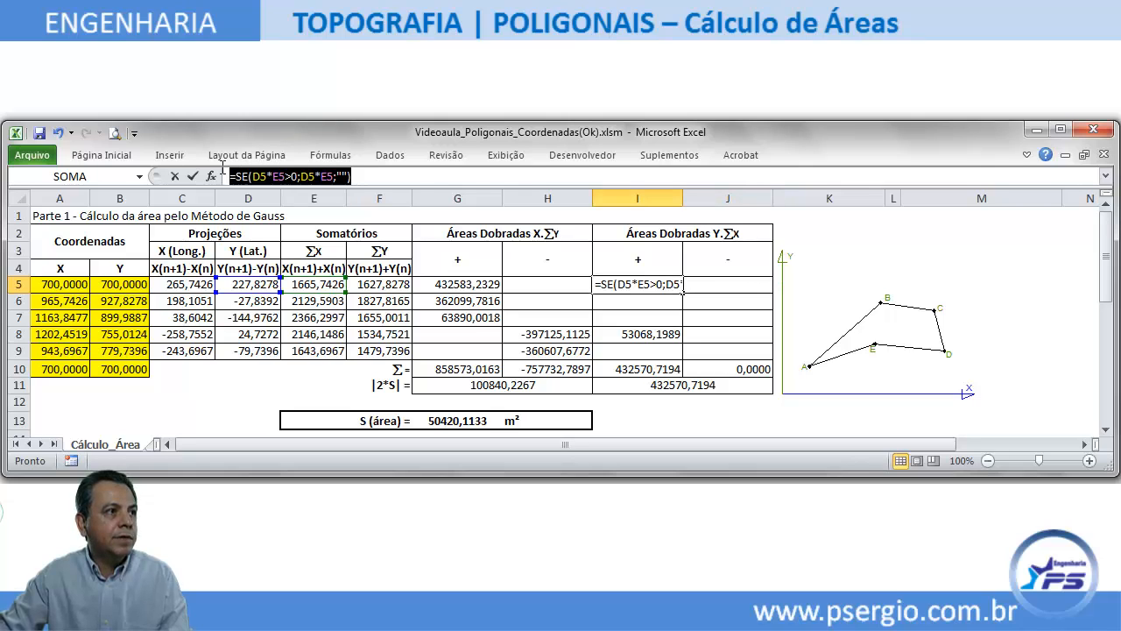
pyautogui.press('Escape')
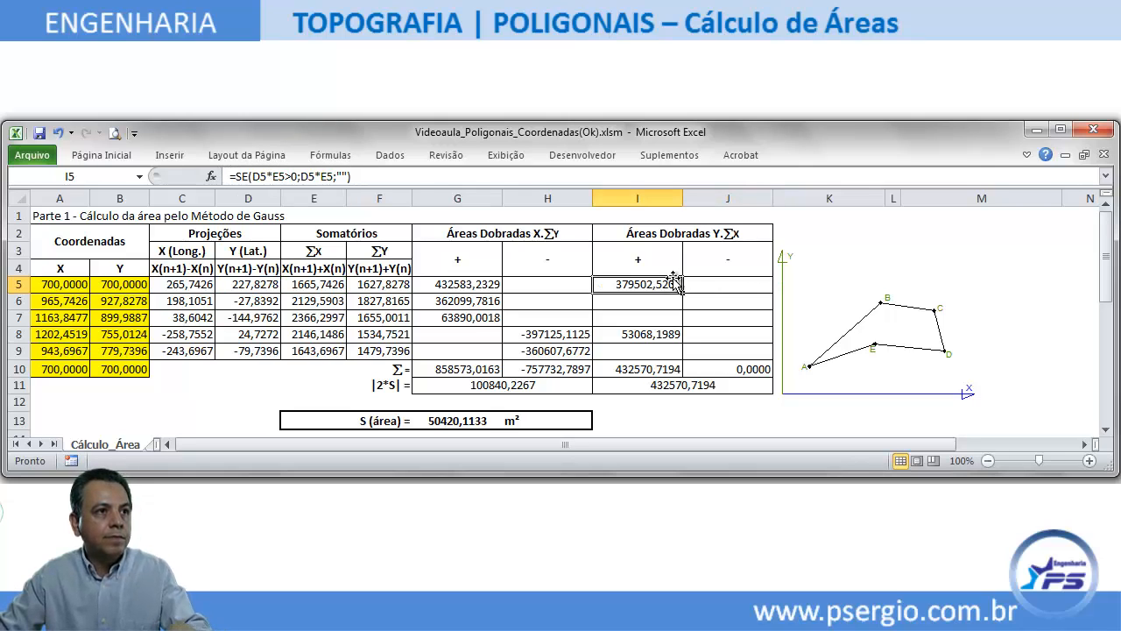
pyautogui.click(707, 284)
pyautogui.click(331, 180)
pyautogui.hotkey('ctrl', 'v')
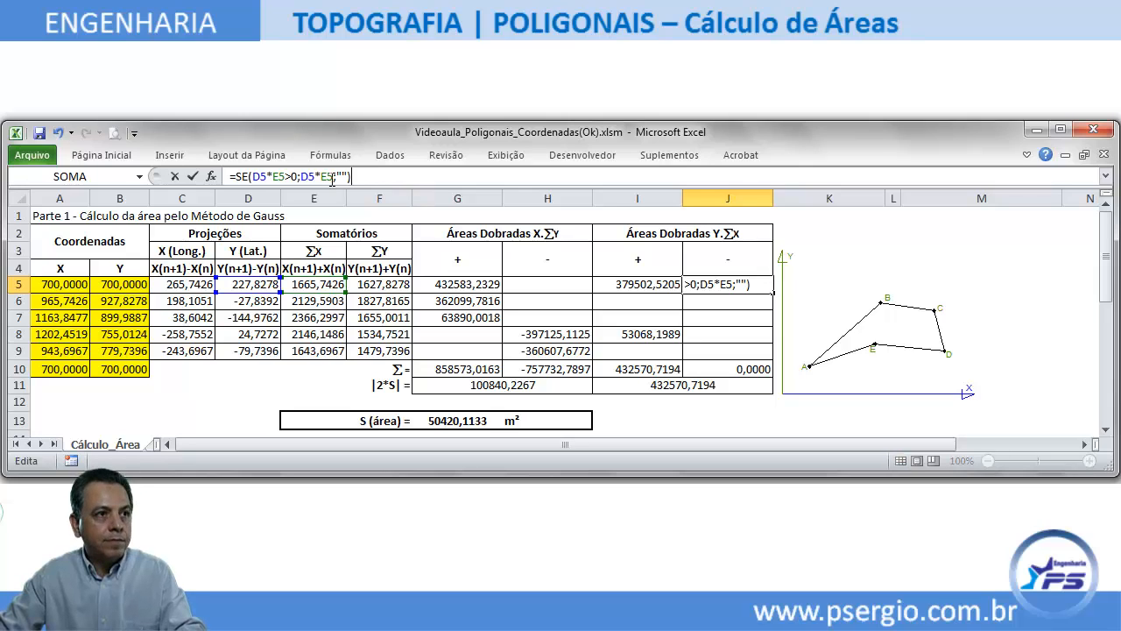
pyautogui.press('Return')
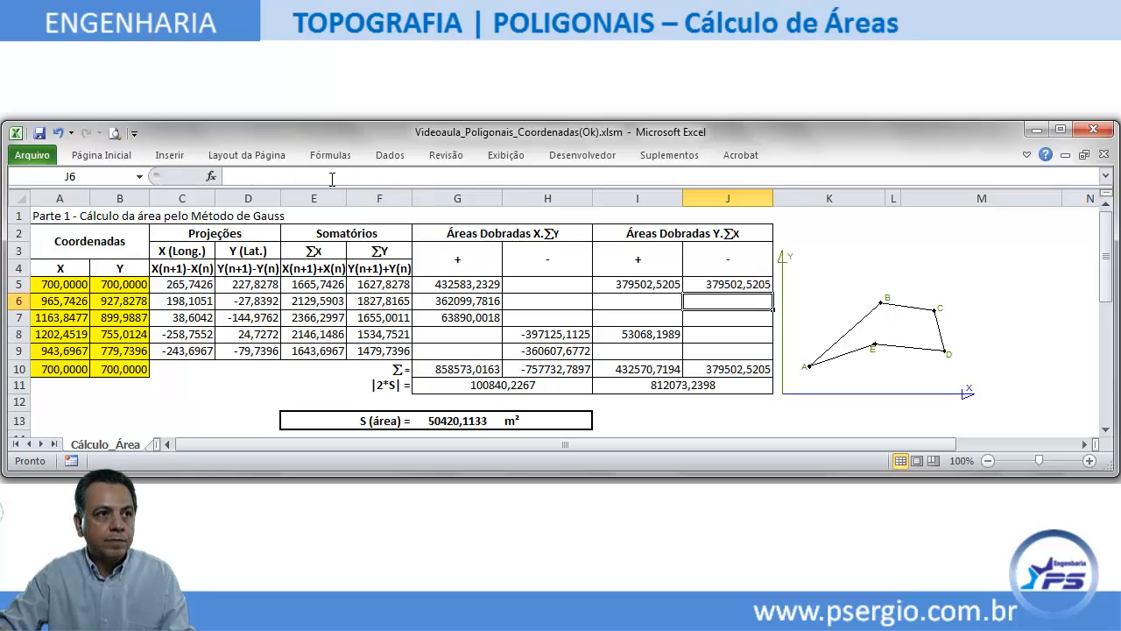
# Change the J5 formula to =SE(D5*E5<0;D5*E5;"") and fill it down to J9.
pyautogui.click(718, 285)
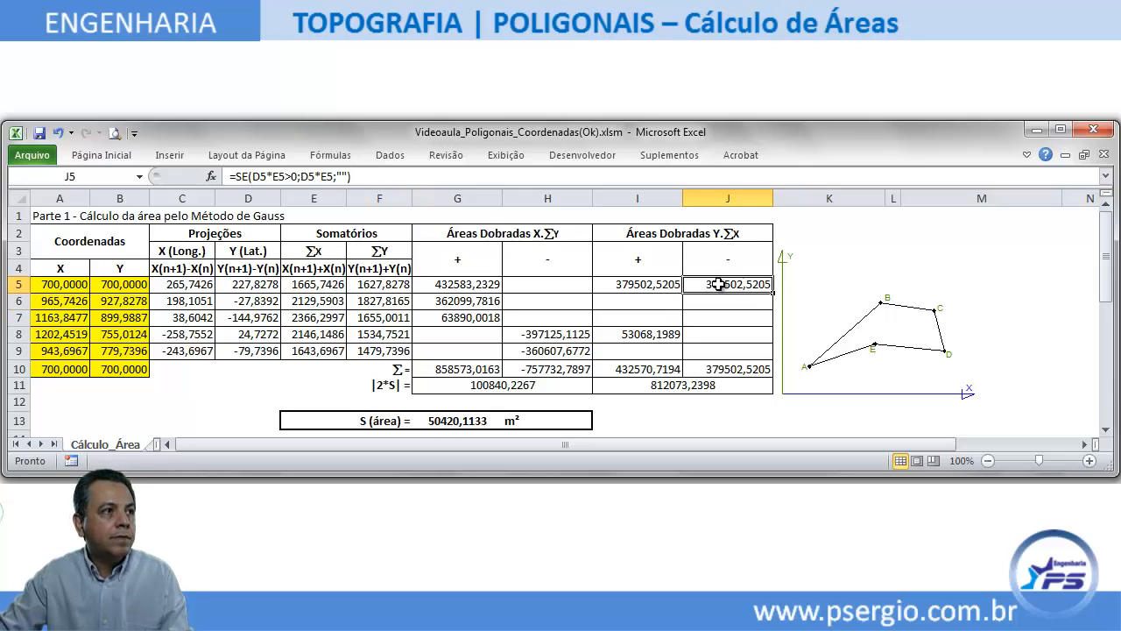
pyautogui.click(292, 176)
pyautogui.press('BackSpace')
pyautogui.write('<')
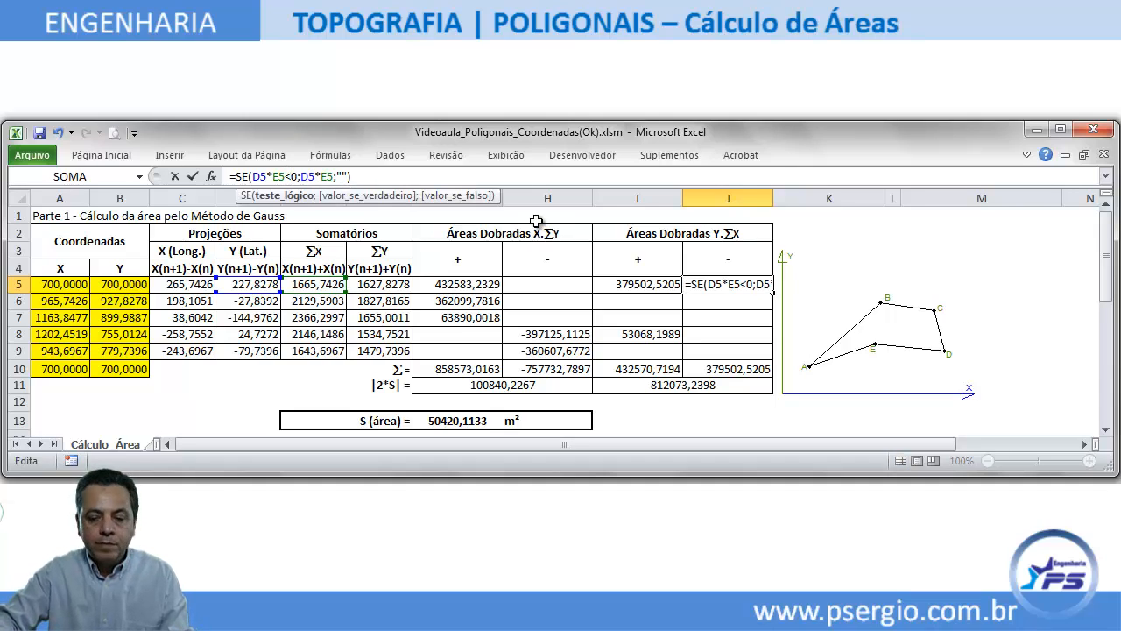
pyautogui.press('Return')
pyautogui.click(748, 288)
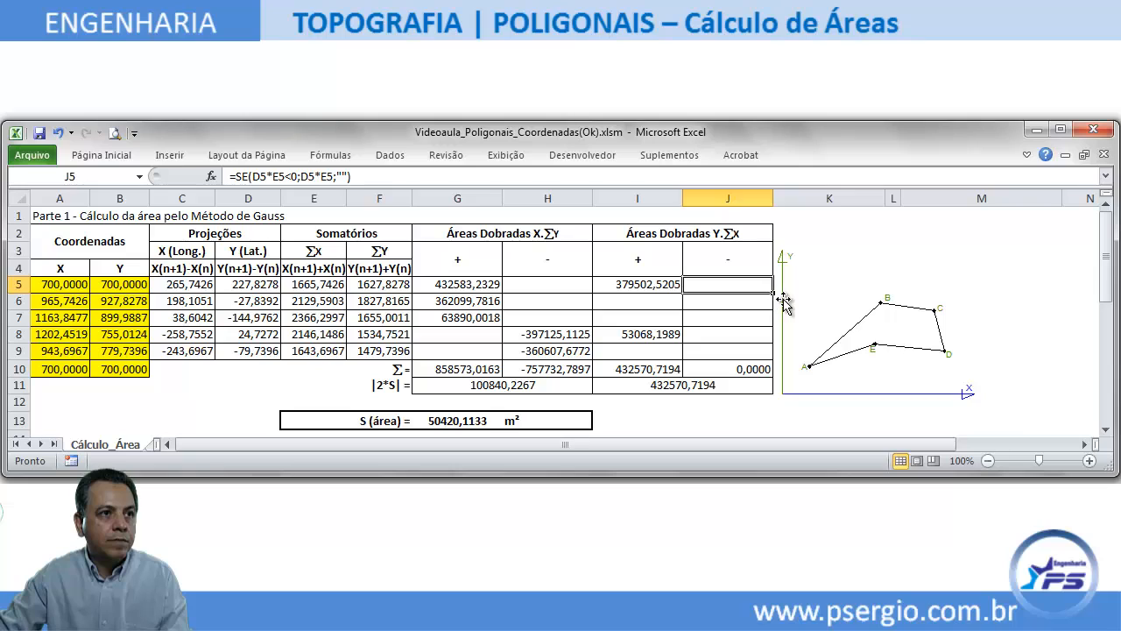
pyautogui.moveTo(783, 301); pyautogui.dragTo(759, 356)
pyautogui.click(765, 289)
# Examine the Σ row formulas in J10, G10 and H10 and the |2*S| formula in G11.
pyautogui.click(745, 368)
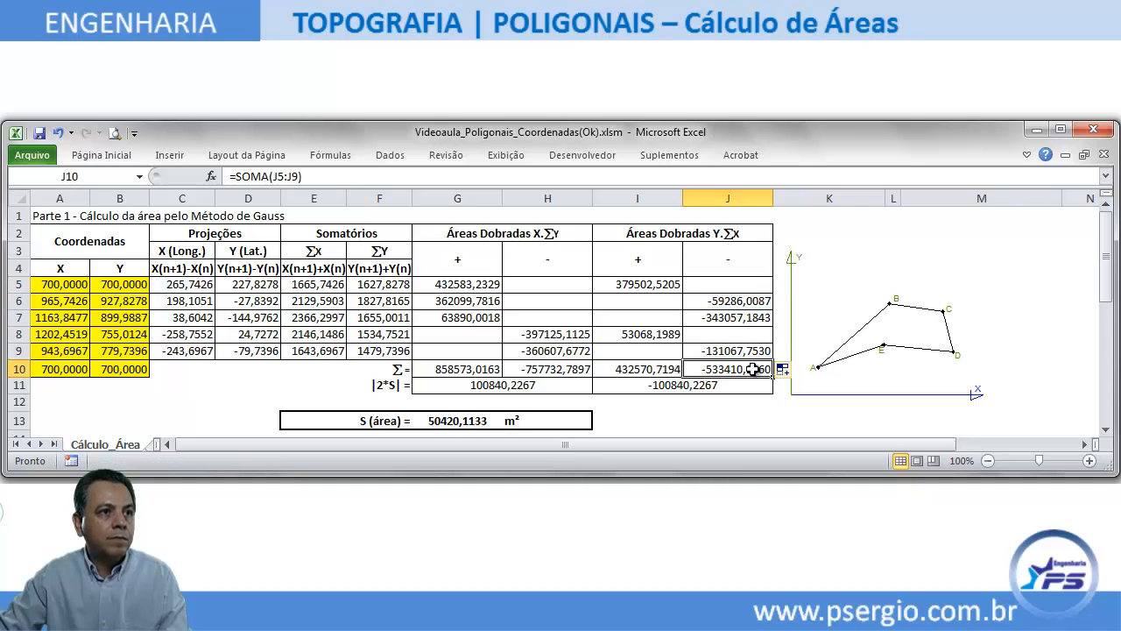
pyautogui.click(483, 389)
pyautogui.click(444, 371)
pyautogui.doubleClick(444, 370)
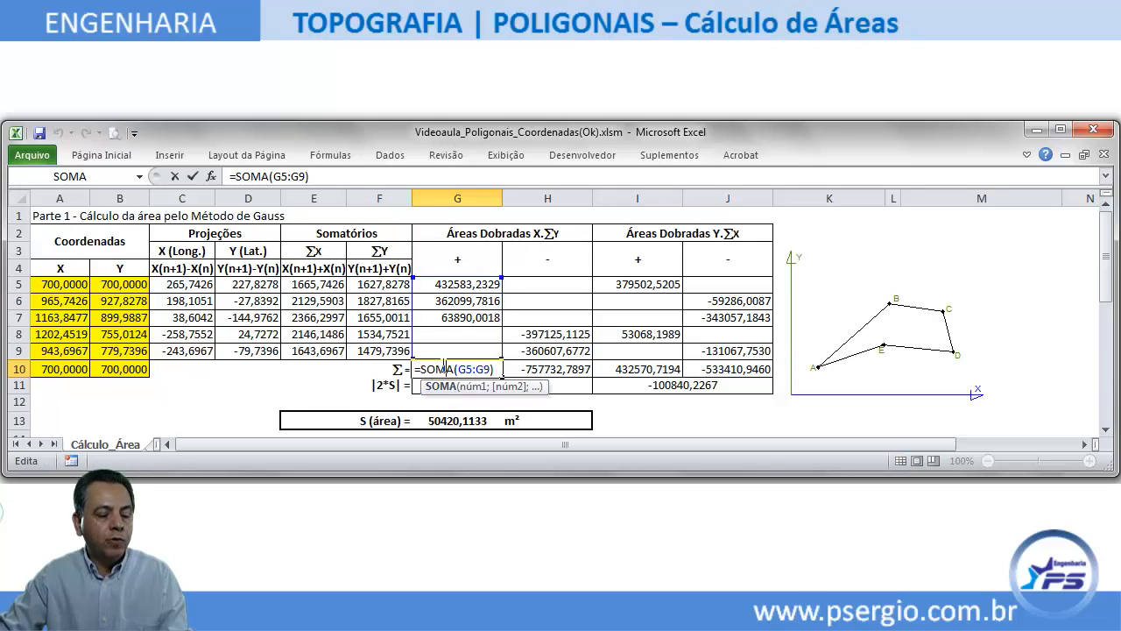
pyautogui.press('Return')
pyautogui.doubleClick(557, 369)
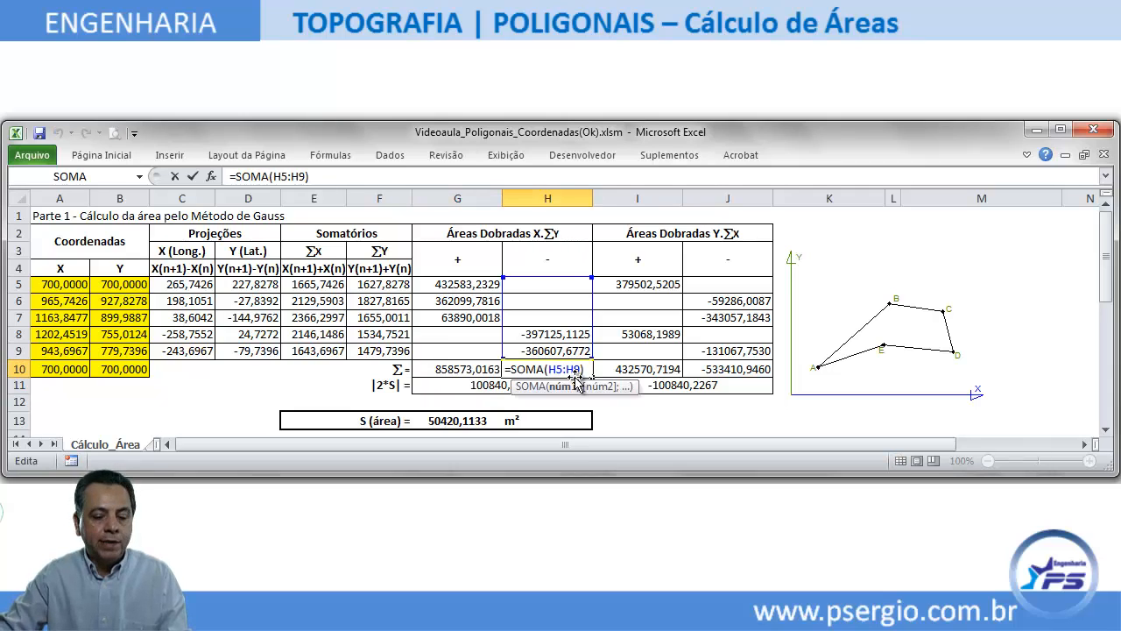
pyautogui.press('Return')
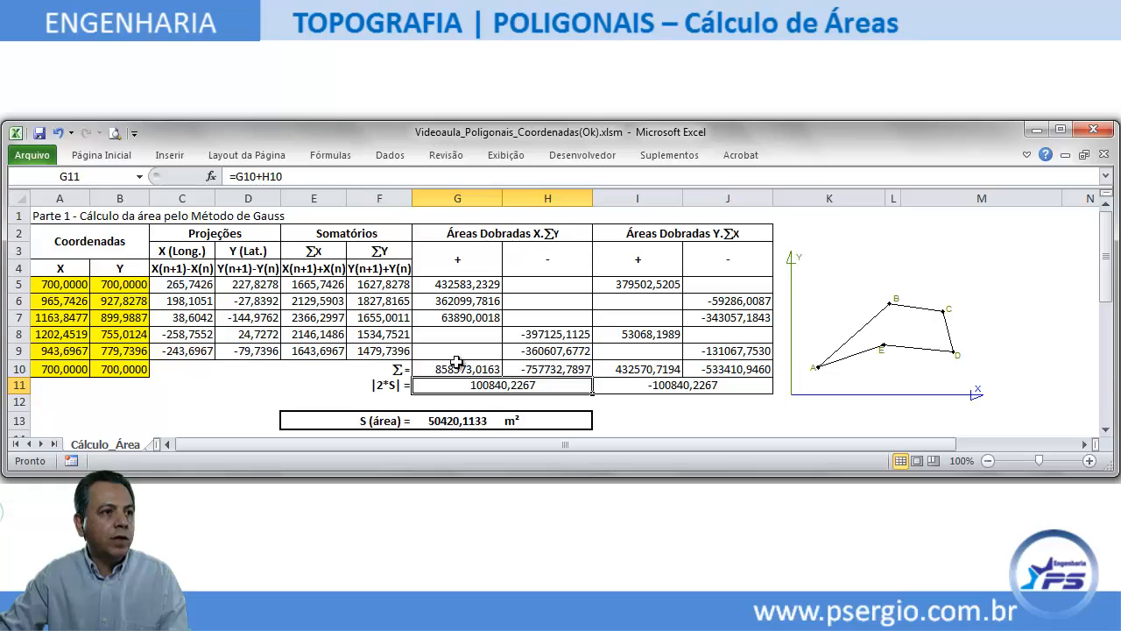